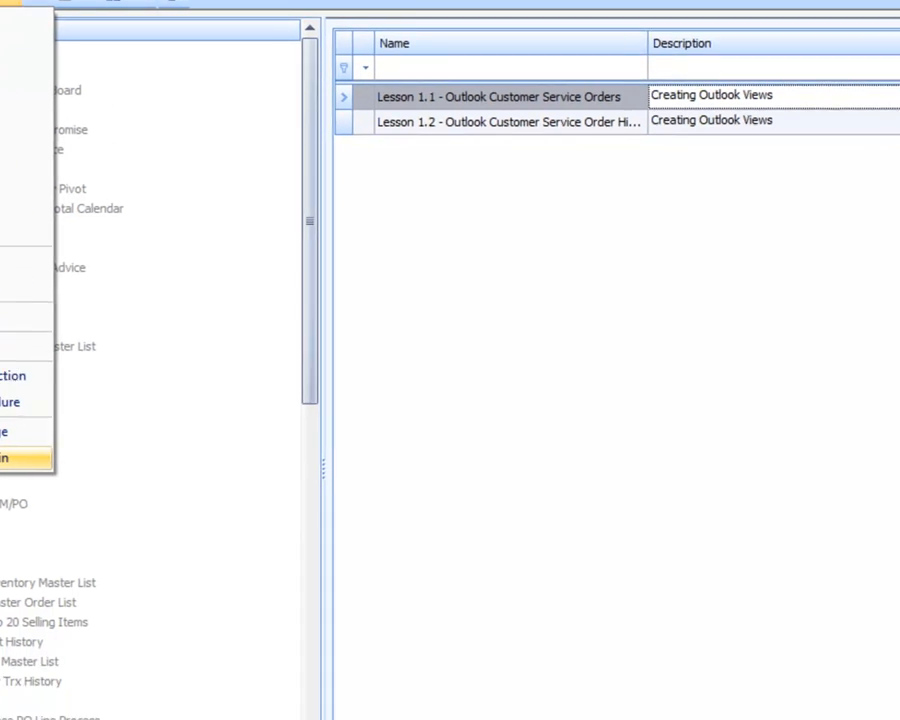
# Create an Outlook add-in component named "Lesson 2 - Outlook Customer Service" with the description "Creating the Outlook add-in"
pyautogui.click(95, 536)
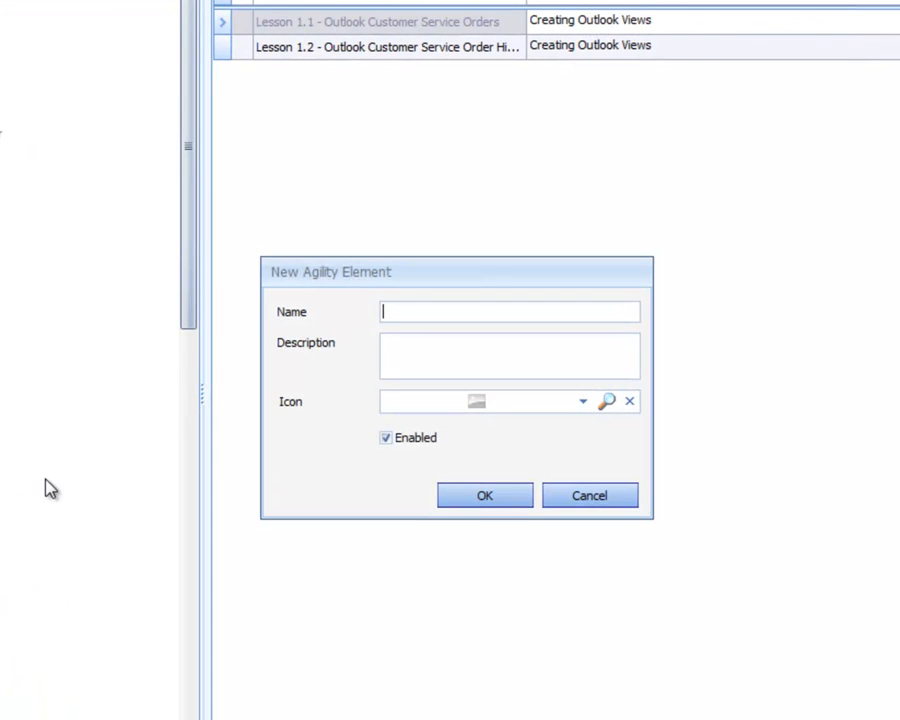
pyautogui.write('Lesson 2 - Outlook C')
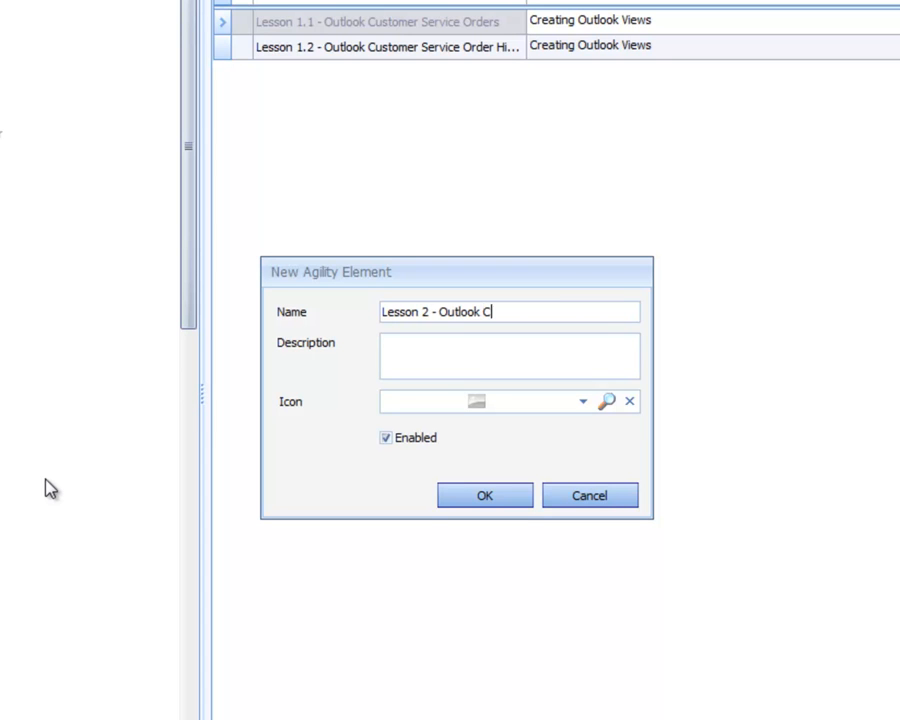
pyautogui.write('ustomer Service')
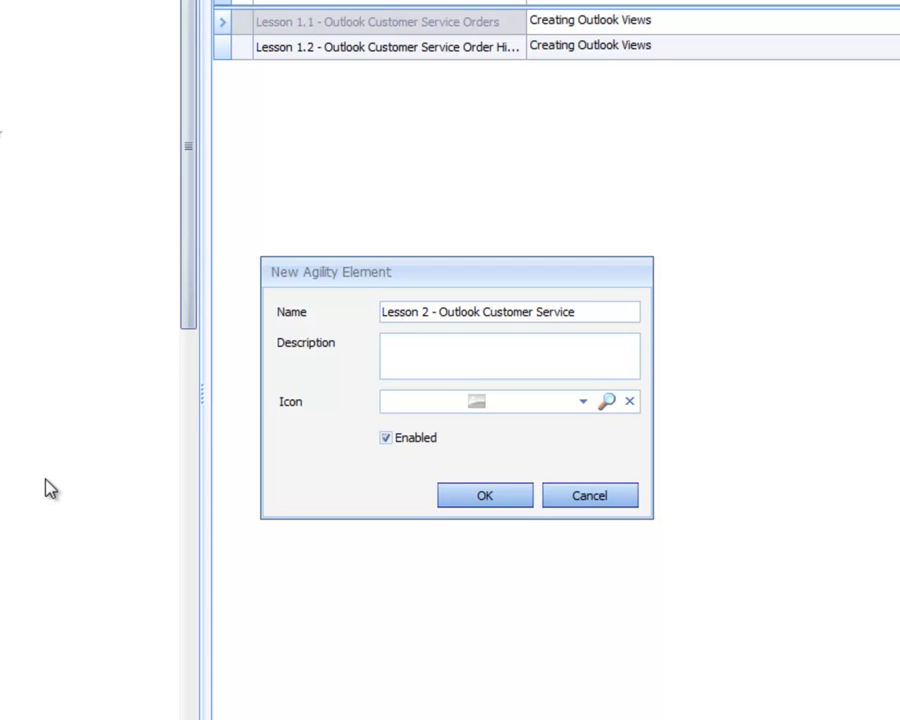
pyautogui.press('Tab')
pyautogui.write('Creating the Outlook')
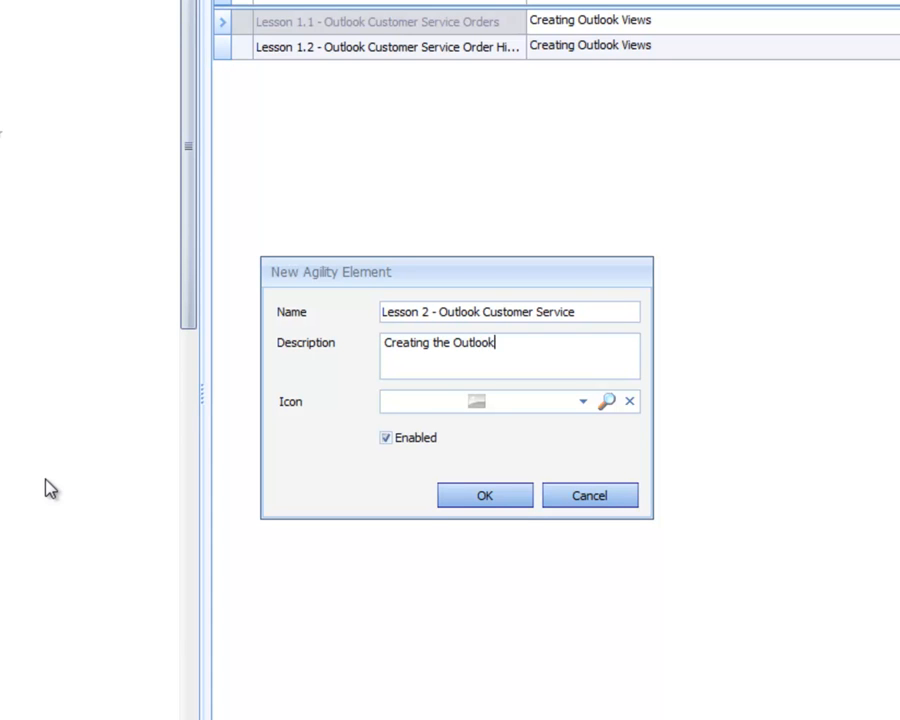
pyautogui.write(' add-in')
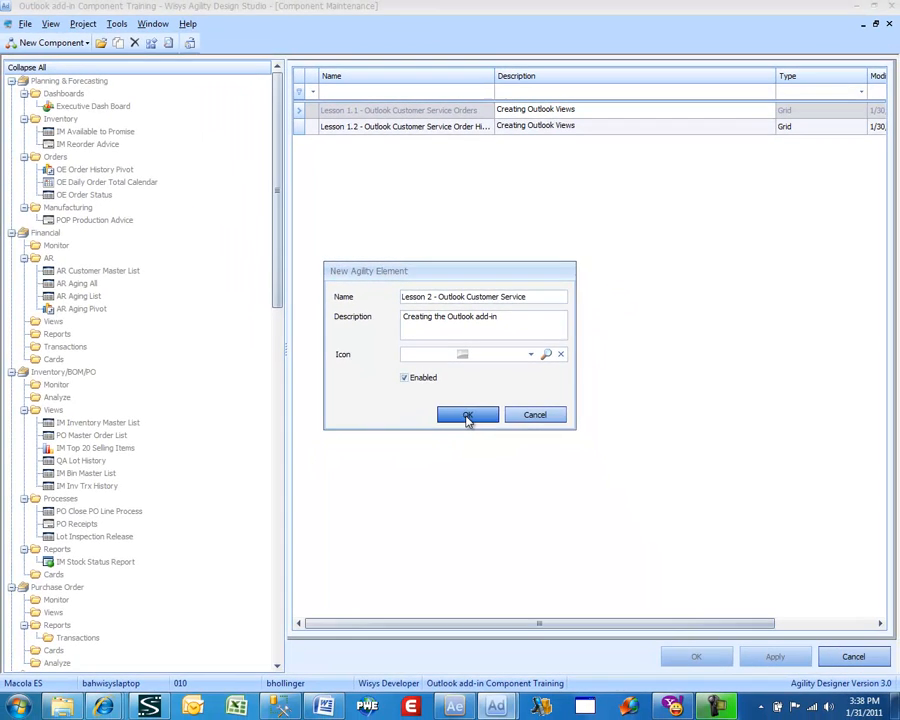
pyautogui.click(467, 416)
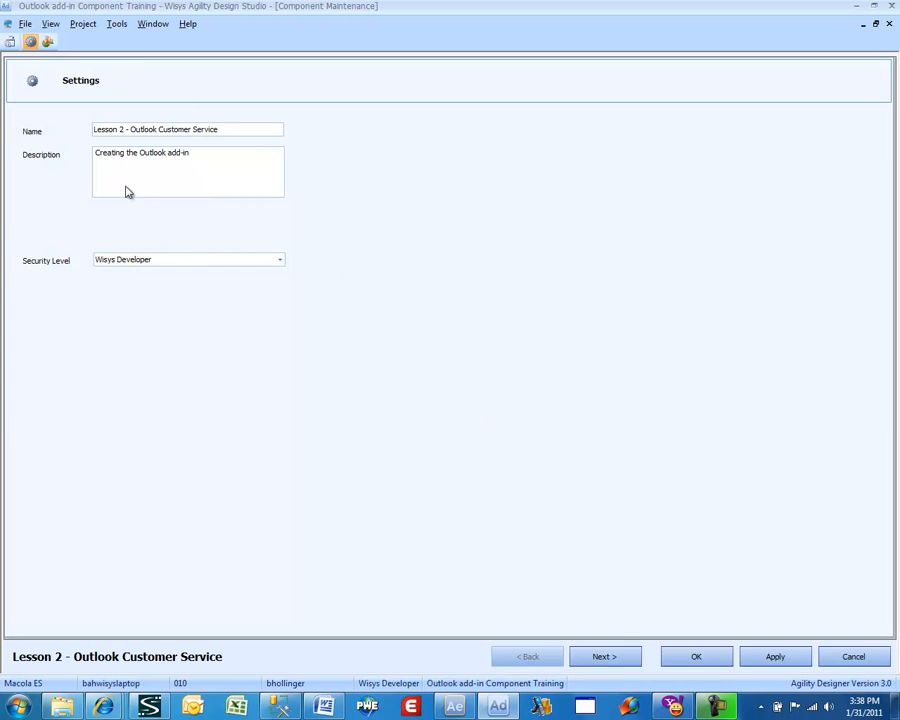
# Add the Lesson 1.1 - Outlook Customer Service Orders view to the add-in, filtering the component search by the Outlook add-in Component Training project
pyautogui.click(620, 657)
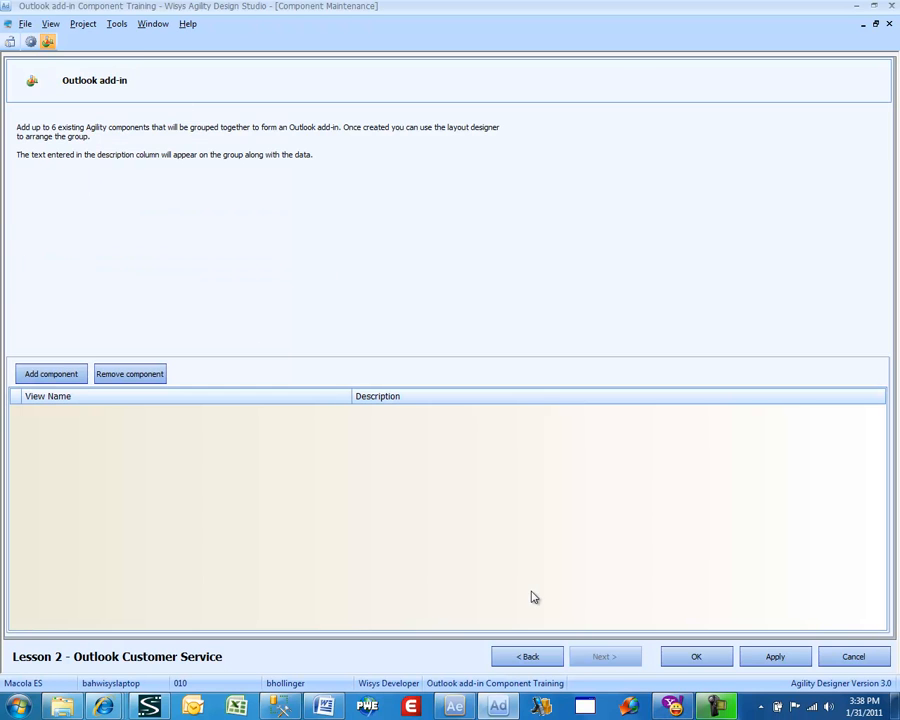
pyautogui.click(36, 374)
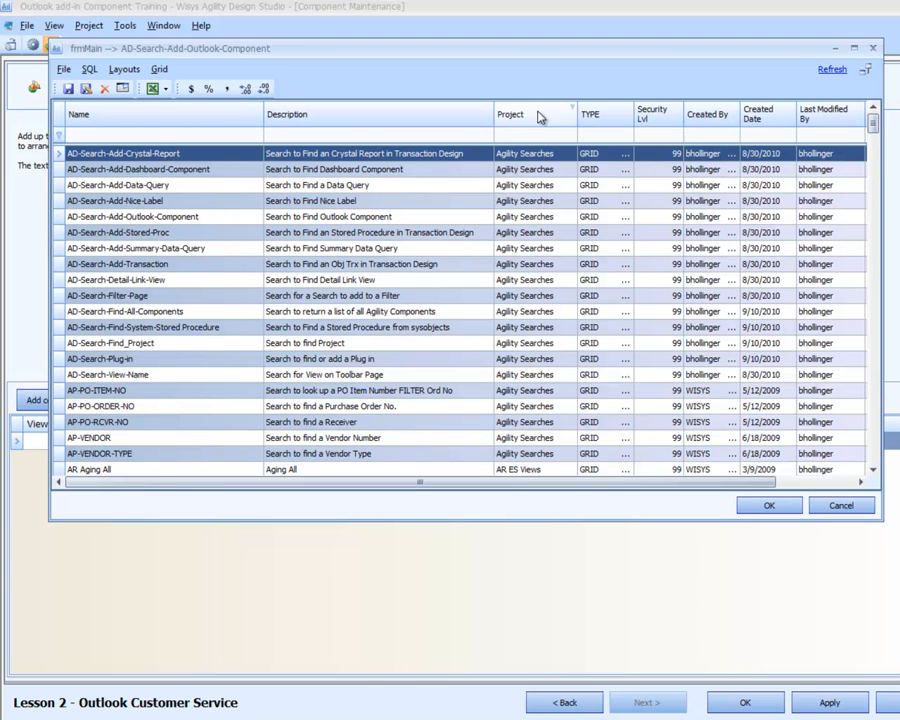
pyautogui.click(572, 107)
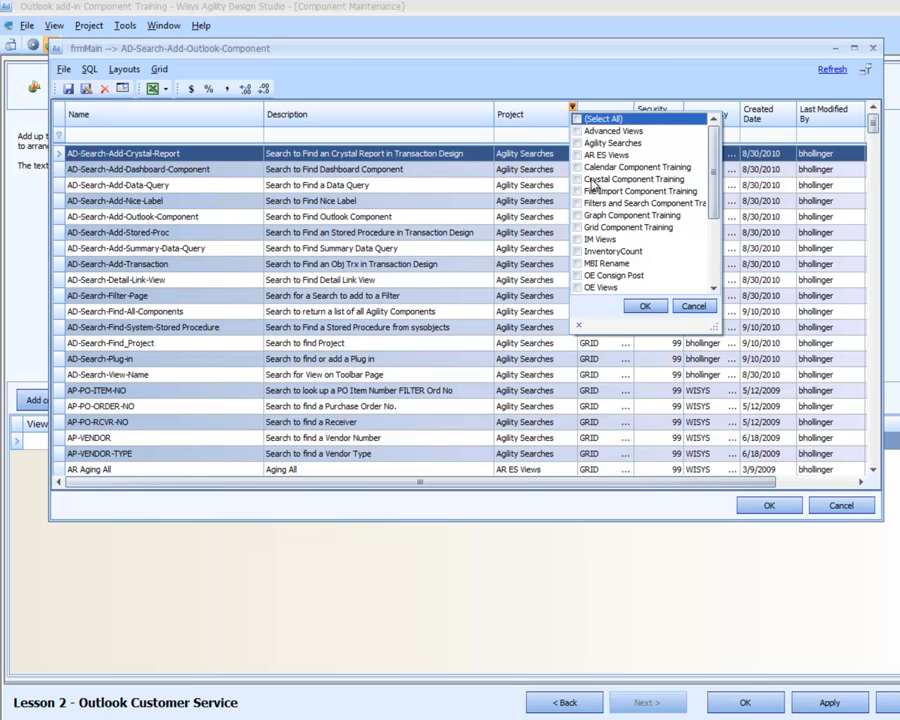
pyautogui.scroll(-1, 593, 195)
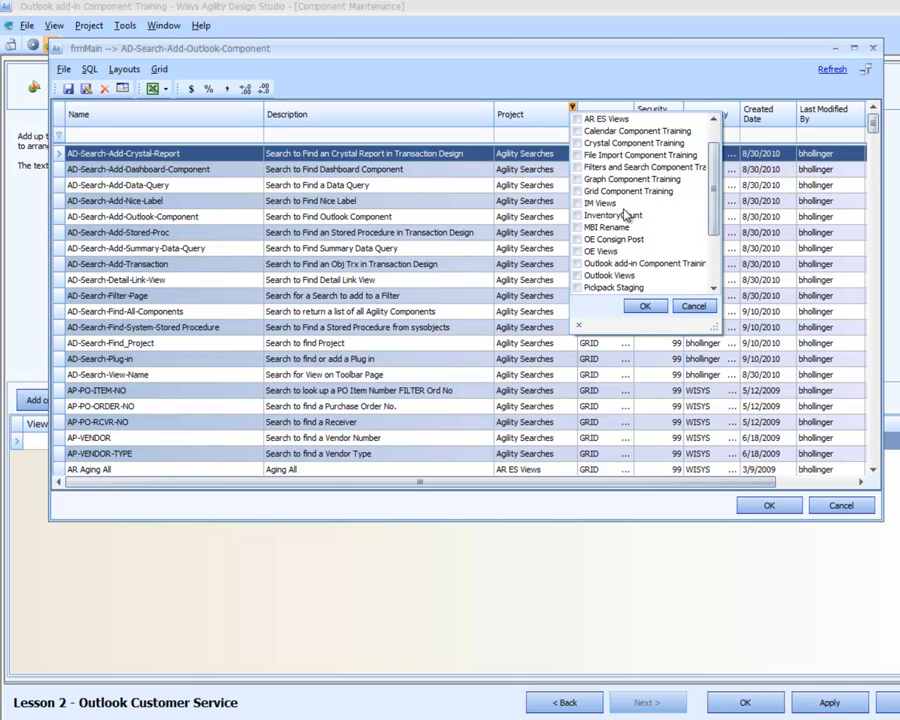
pyautogui.click(578, 264)
pyautogui.click(645, 306)
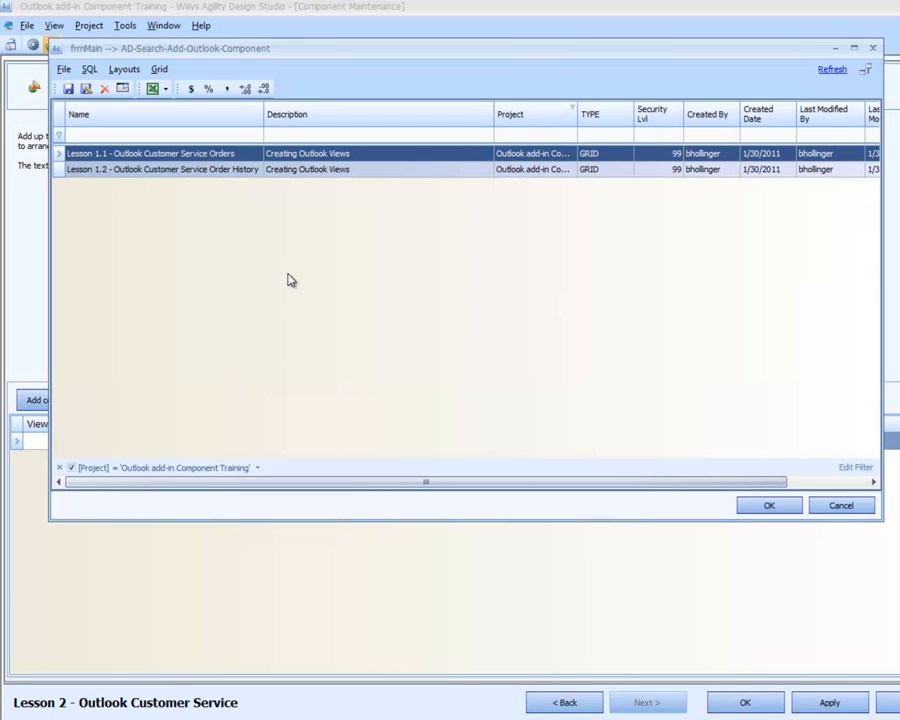
pyautogui.doubleClick(147, 153)
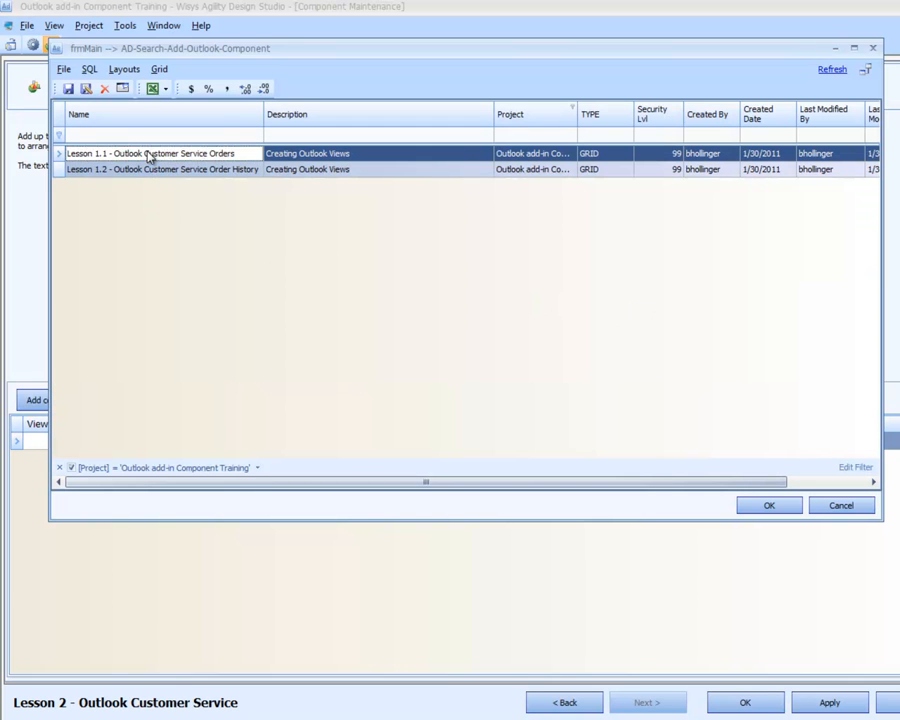
# Add the Lesson 1.2 - Outlook Customer Service Order History view from the same training project and save the add-in component
pyautogui.click(42, 399)
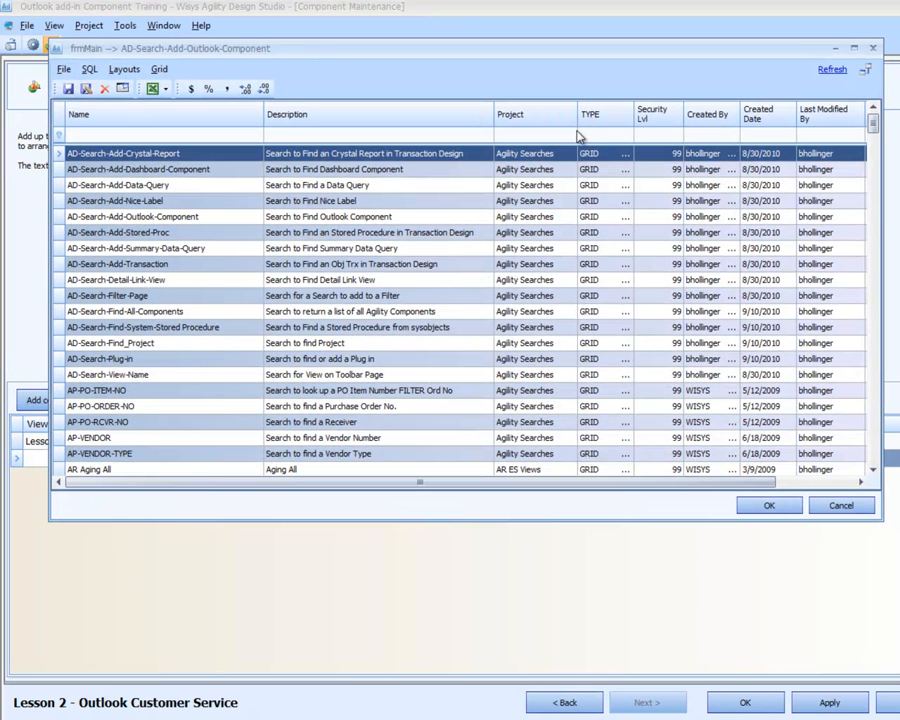
pyautogui.click(573, 110)
pyautogui.scroll(-1, 592, 186)
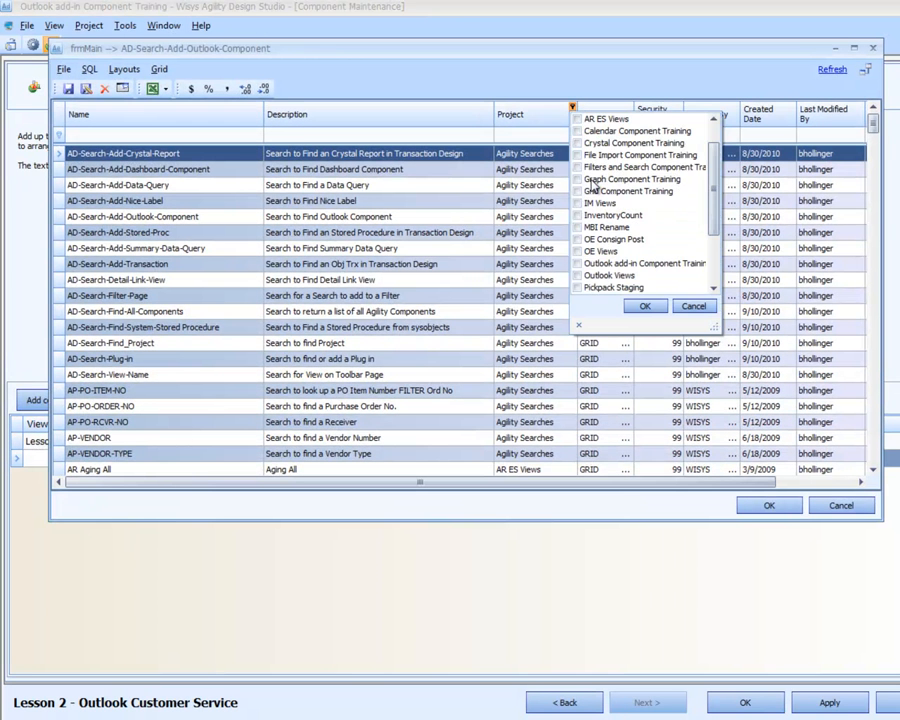
pyautogui.click(580, 265)
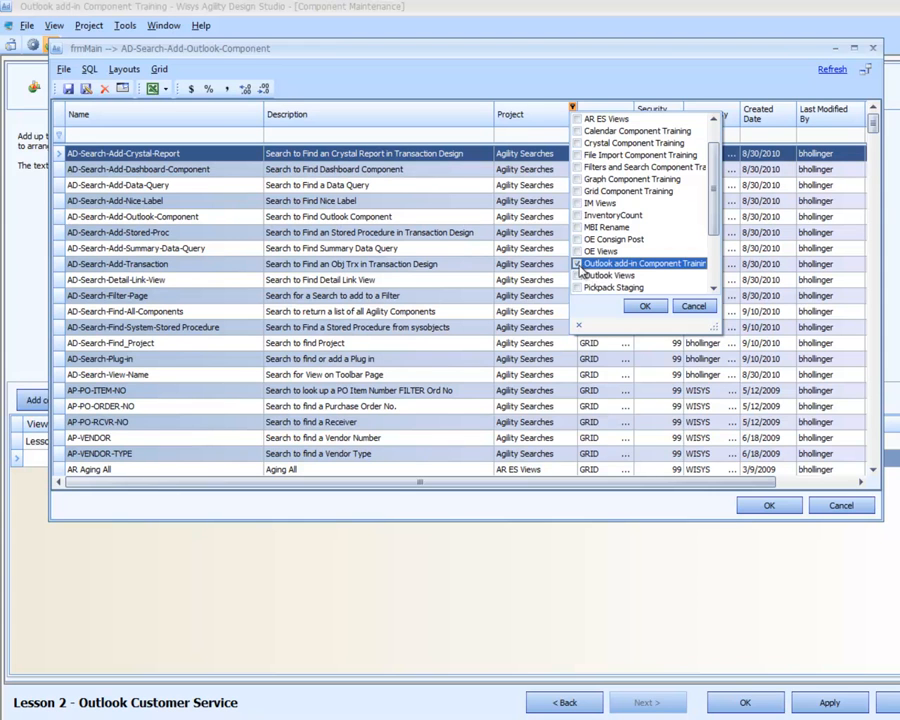
pyautogui.click(642, 306)
pyautogui.doubleClick(145, 169)
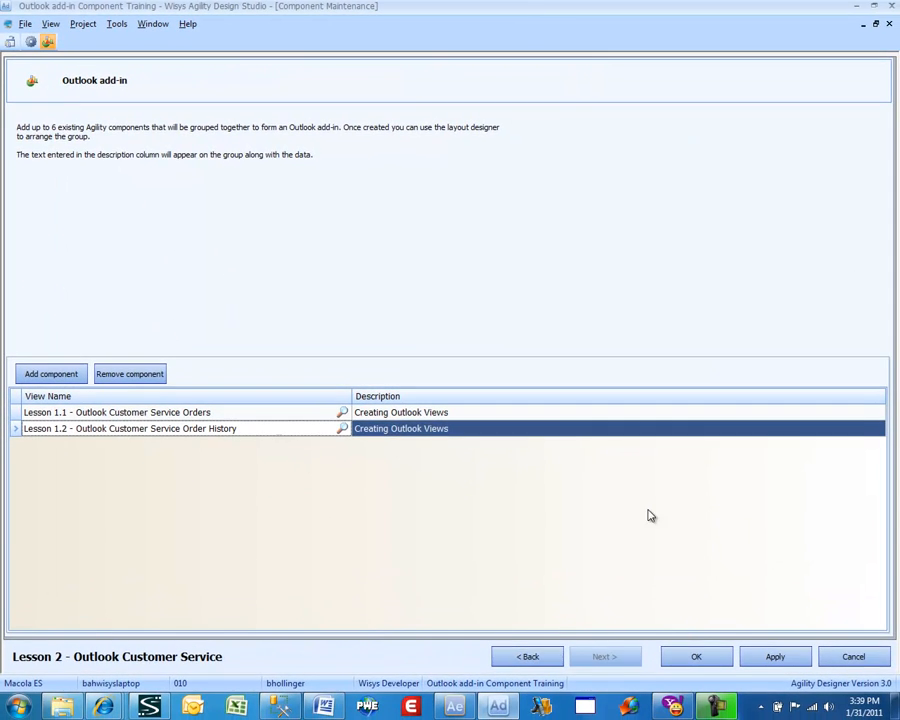
pyautogui.click(687, 653)
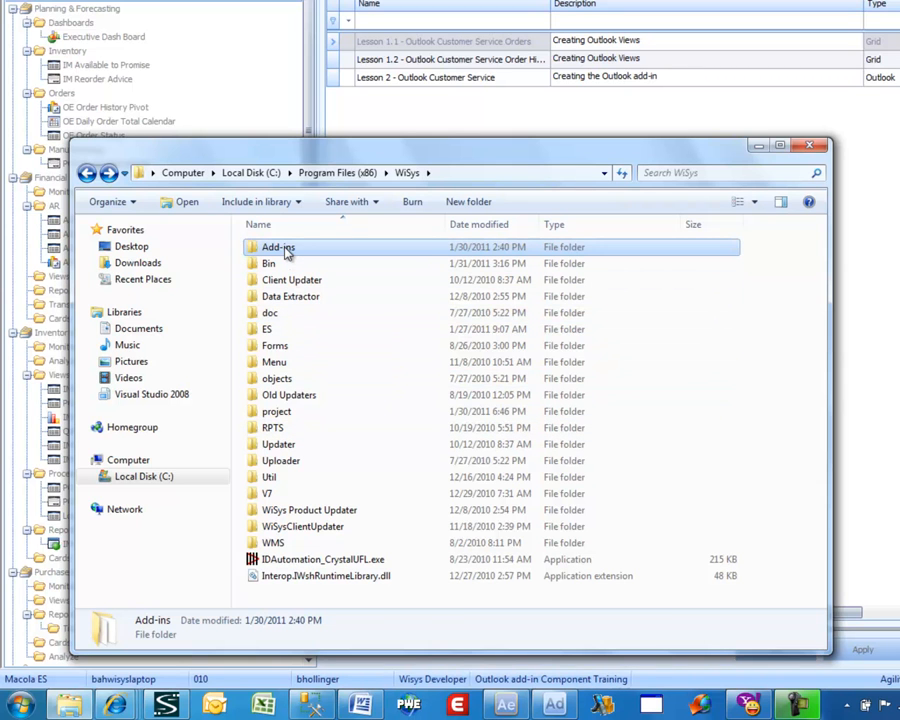
# Install the WiSys Agility Outlook Add-in by running setup.exe from the WiSys Add-ins folder, keeping the default installation folder
pyautogui.moveTo(285, 252)
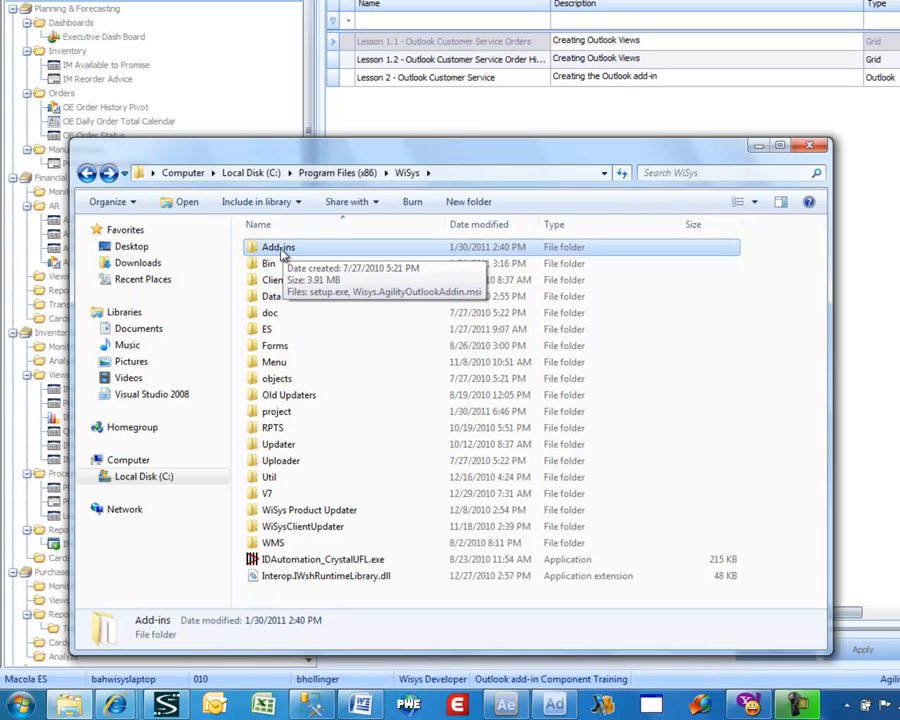
pyautogui.doubleClick(283, 252)
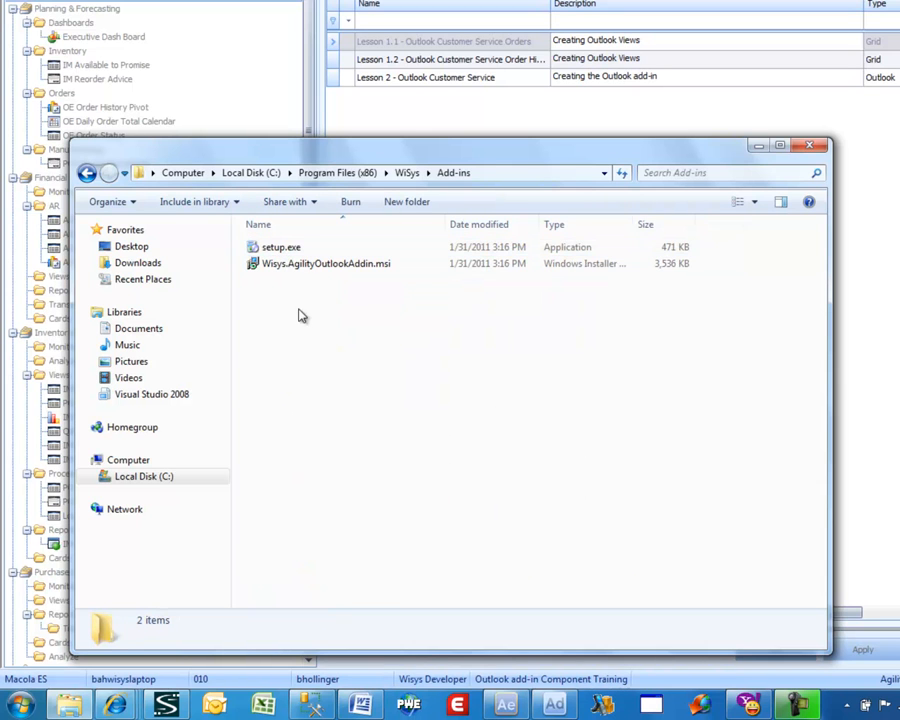
pyautogui.doubleClick(285, 250)
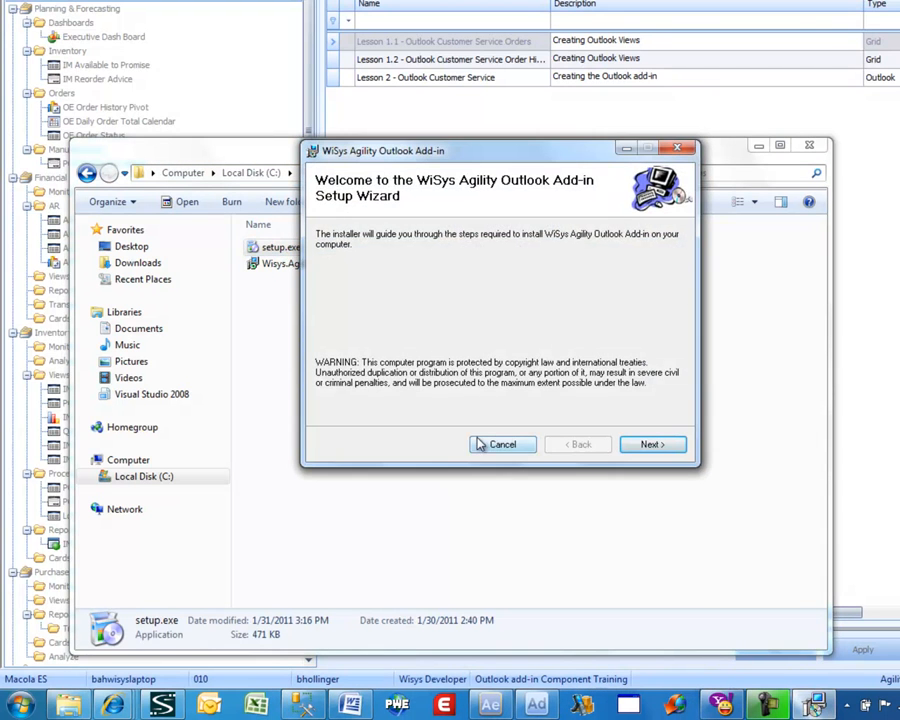
pyautogui.click(655, 445)
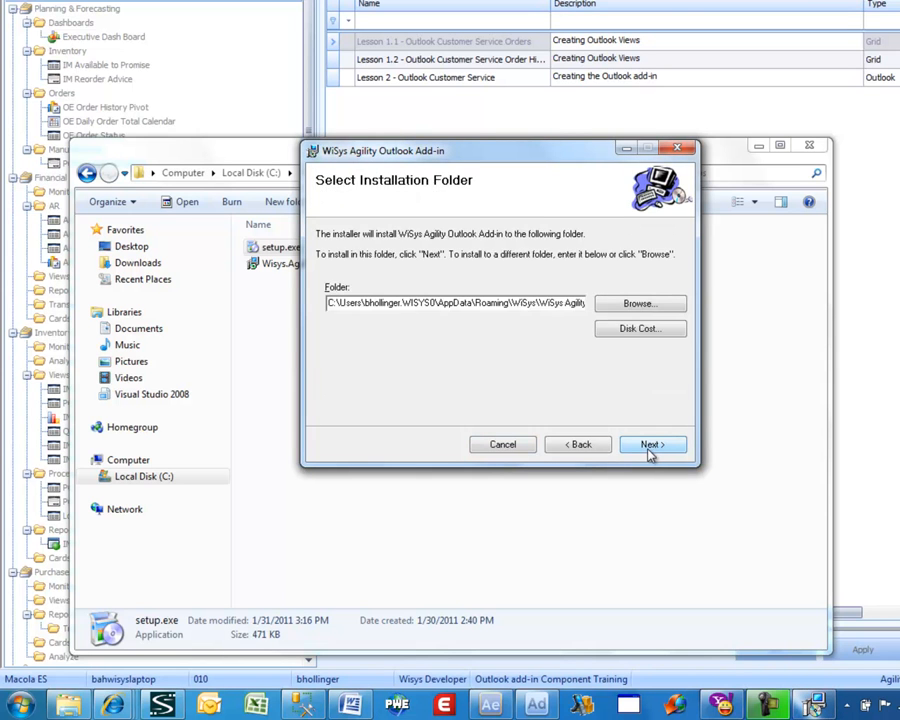
pyautogui.click(648, 447)
pyautogui.click(648, 447)
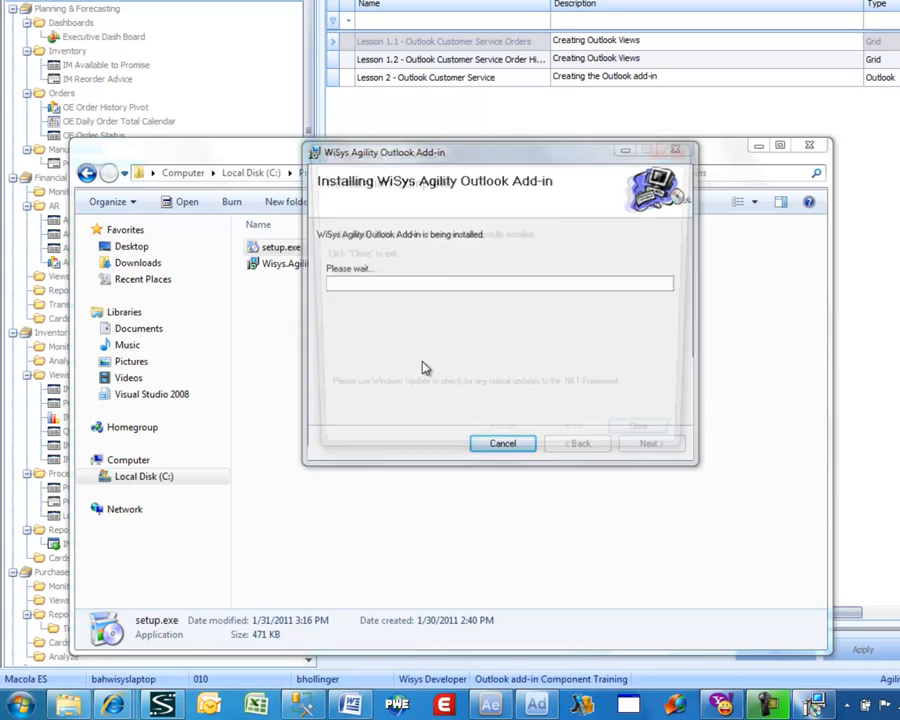
pyautogui.click(631, 446)
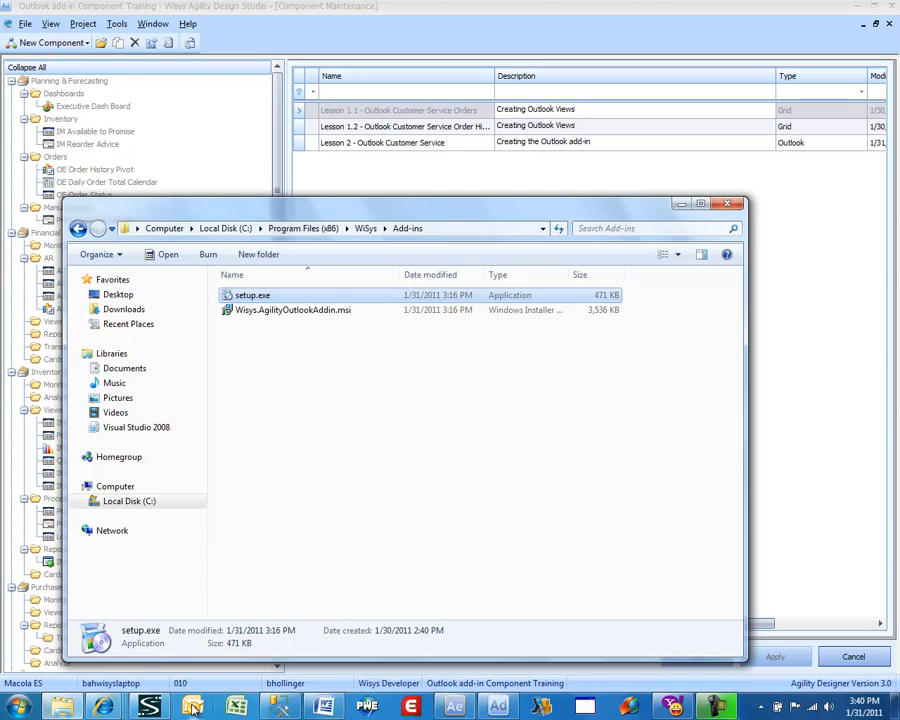
# Switch to Outlook and set the Wisys Agility connection to SQL Server localhost and database 010
pyautogui.click(193, 707)
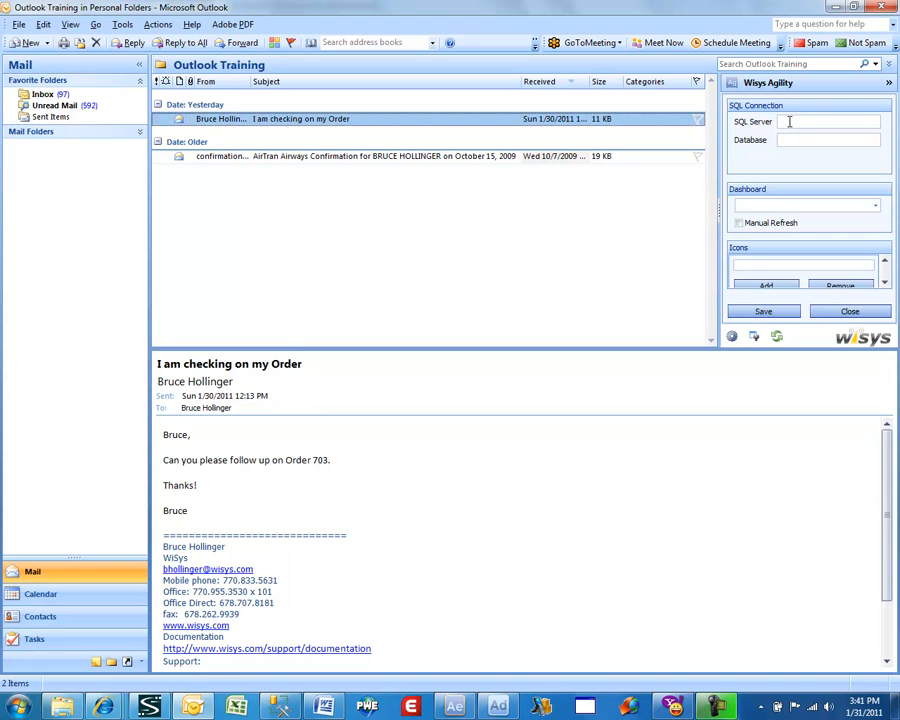
pyautogui.click(790, 121)
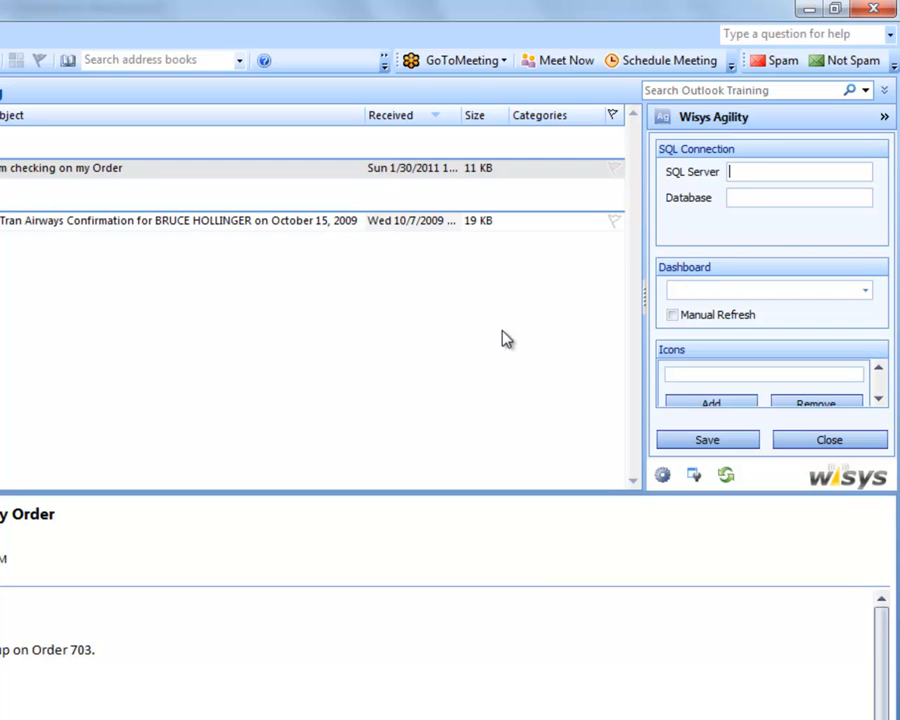
pyautogui.write('calhost')
pyautogui.press('Tab')
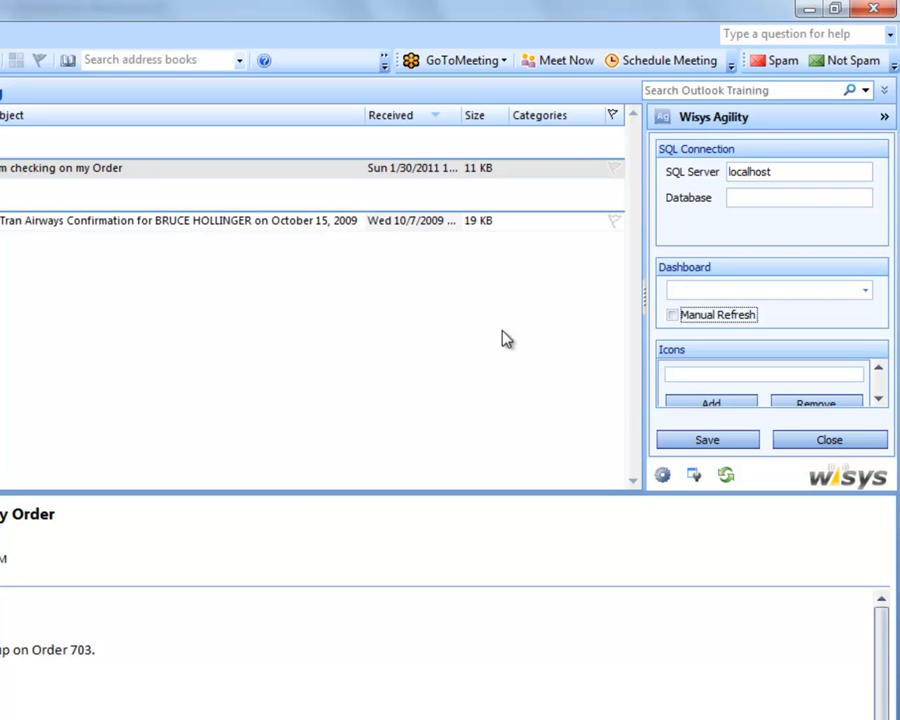
pyautogui.click(772, 199)
pyautogui.write('010')
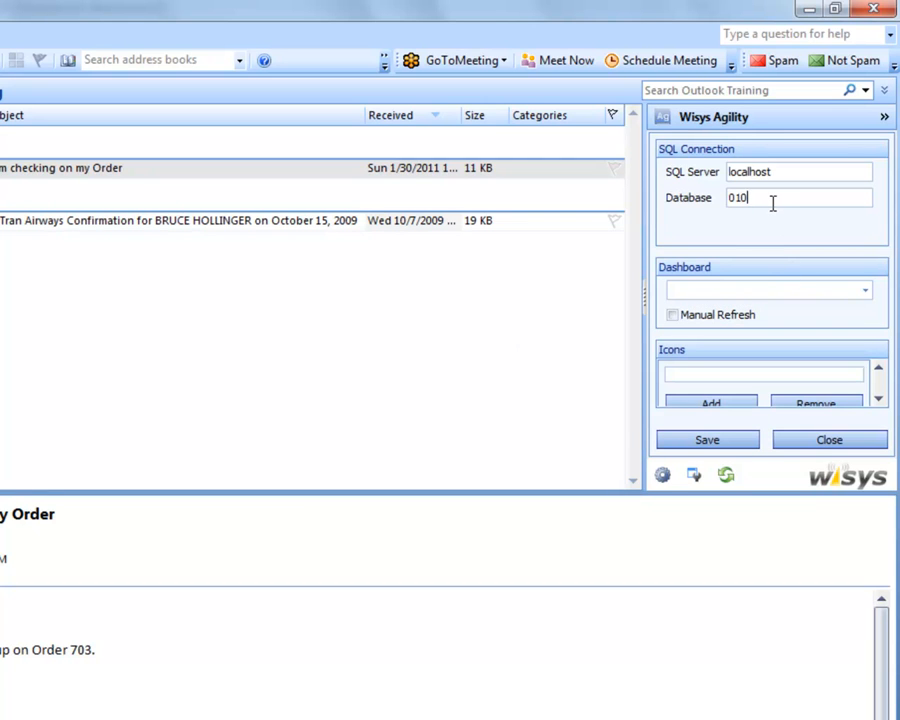
# Choose Lesson 2 - Outlook Customer Service as the dashboard, enable Manual Refresh and save the add-in settings
pyautogui.click(866, 292)
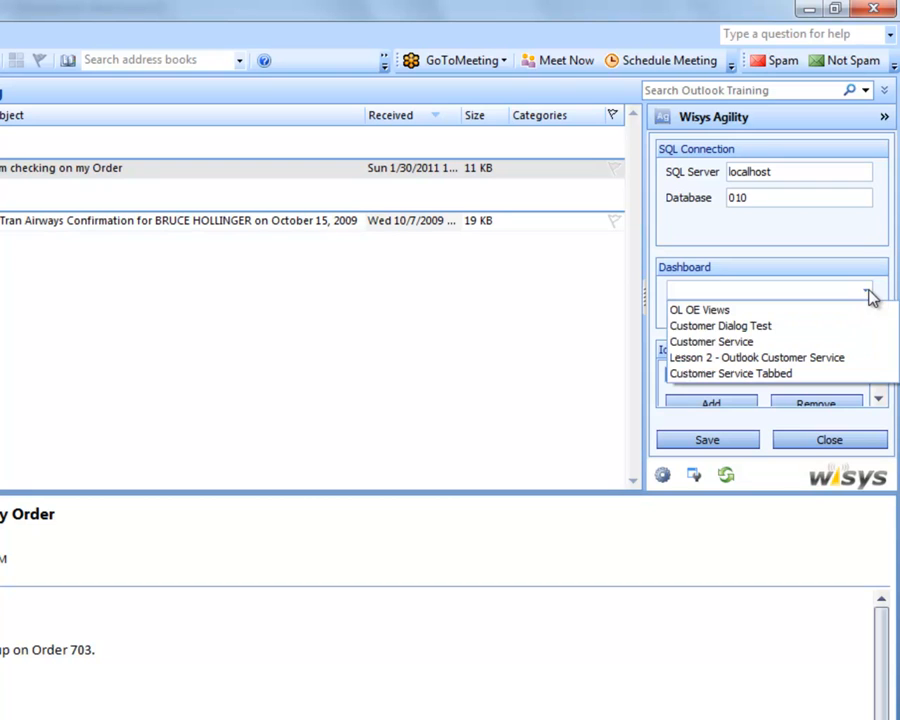
pyautogui.click(843, 358)
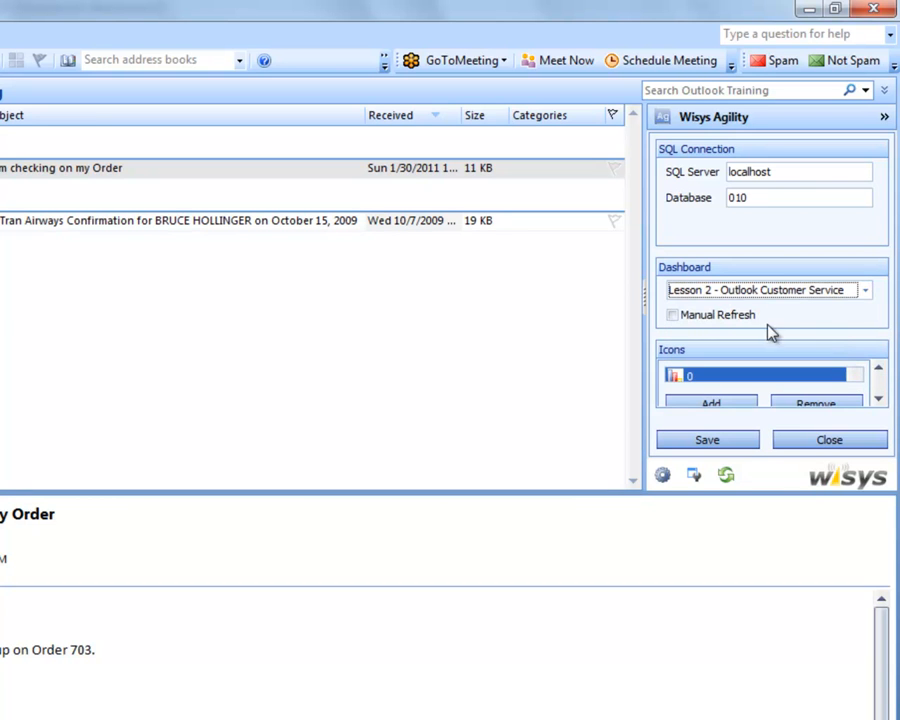
pyautogui.click(672, 315)
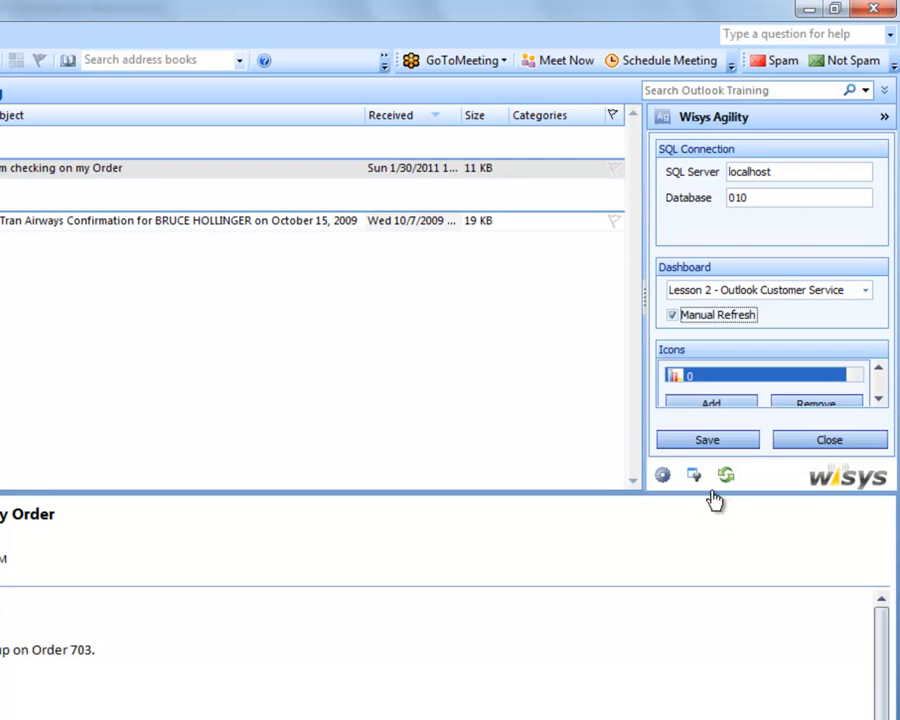
pyautogui.click(710, 442)
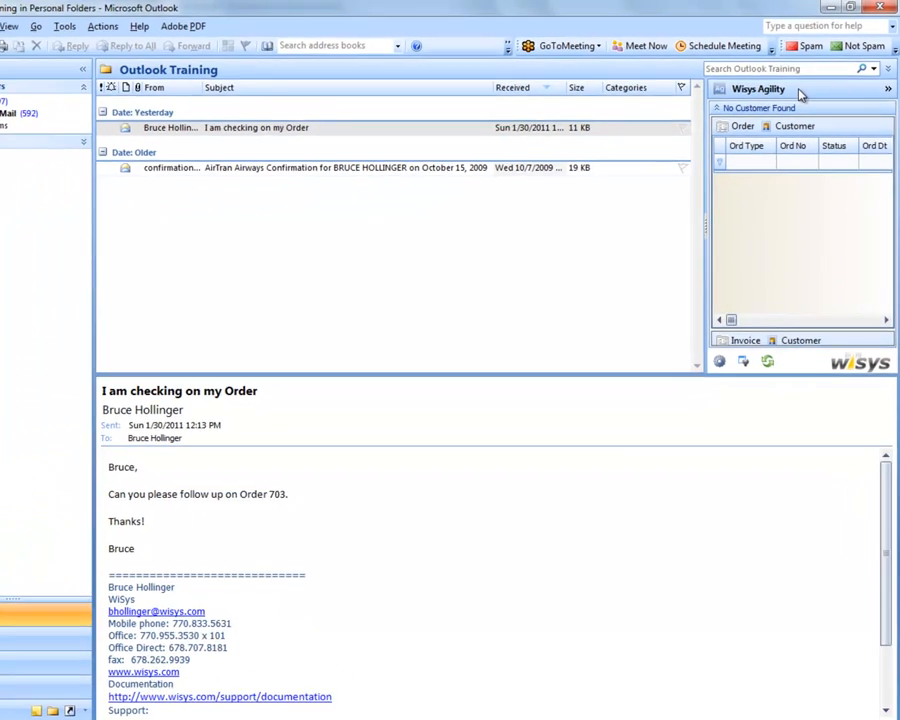
# Dock the Wisys Agility pane below the message list and flip to the Reading Pane and back
pyautogui.moveTo(772, 120); pyautogui.dragTo(484, 434)
pyautogui.moveTo(601, 311); pyautogui.dragTo(528, 517)
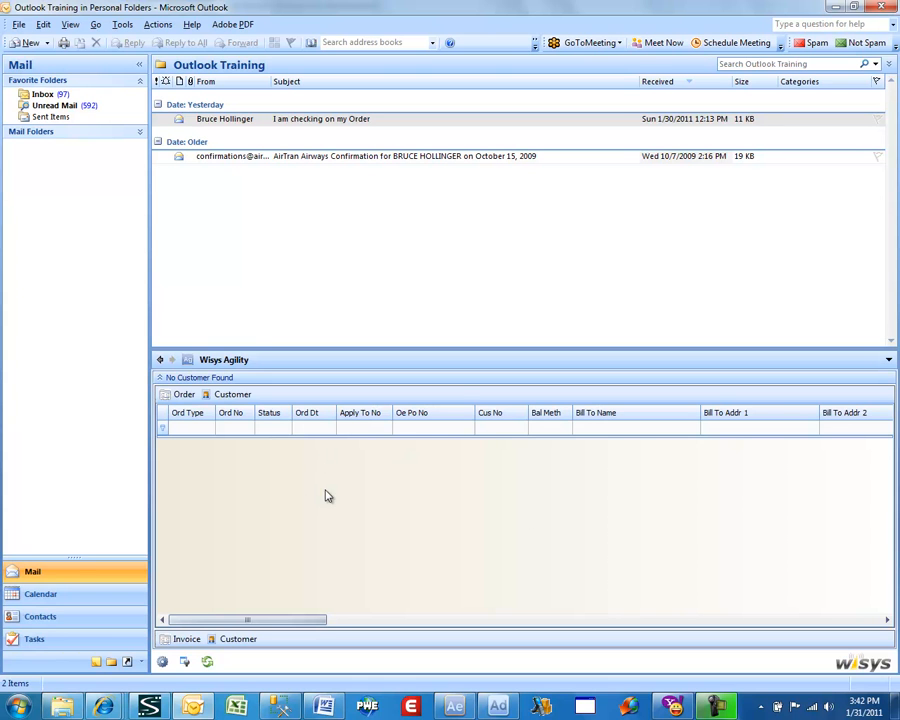
pyautogui.click(160, 358)
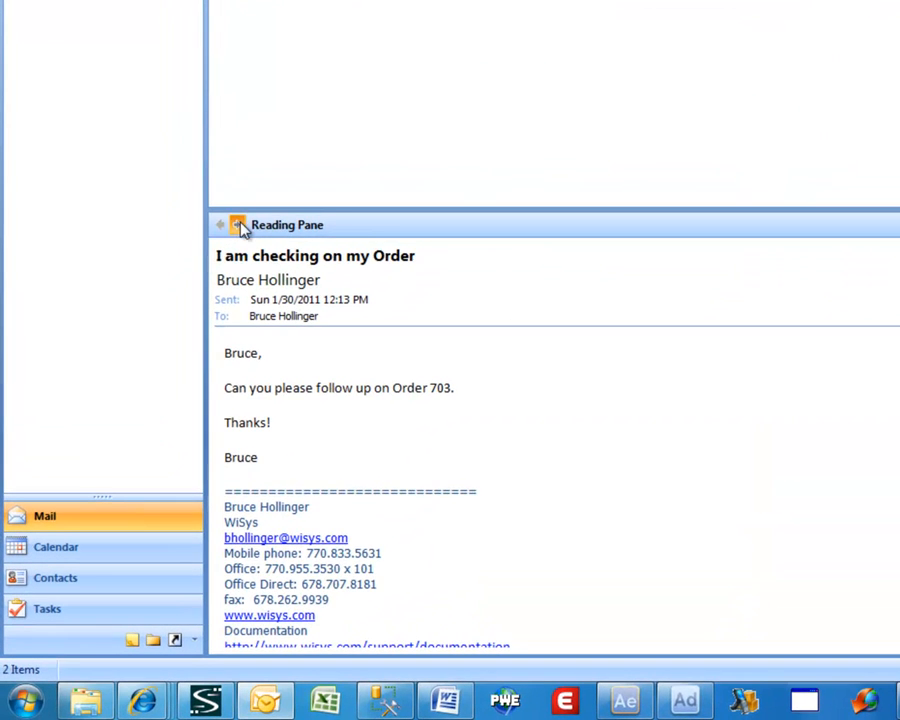
pyautogui.click(238, 226)
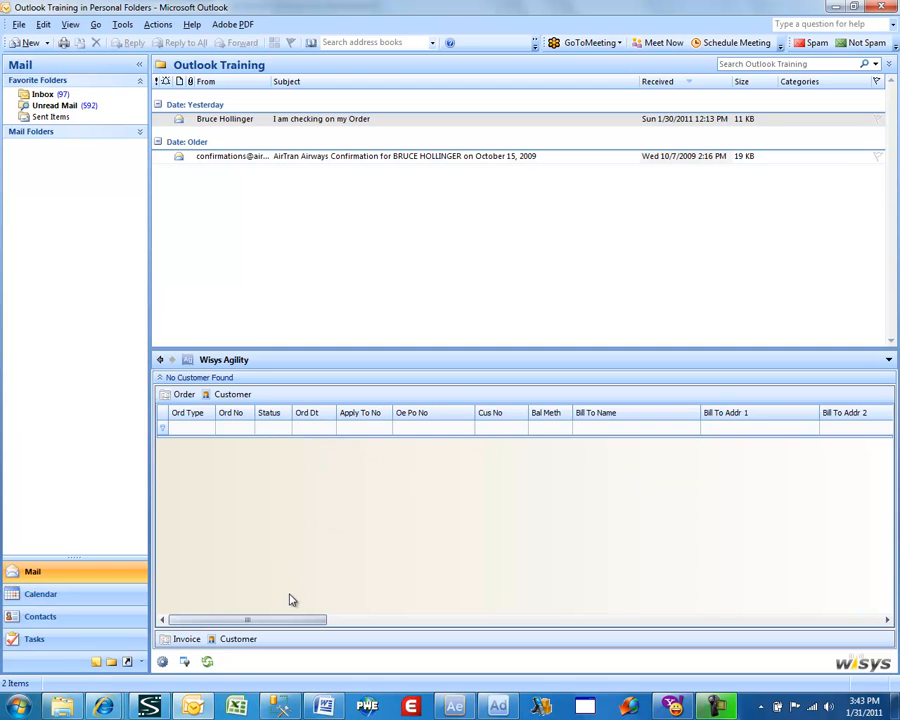
pyautogui.click(184, 662)
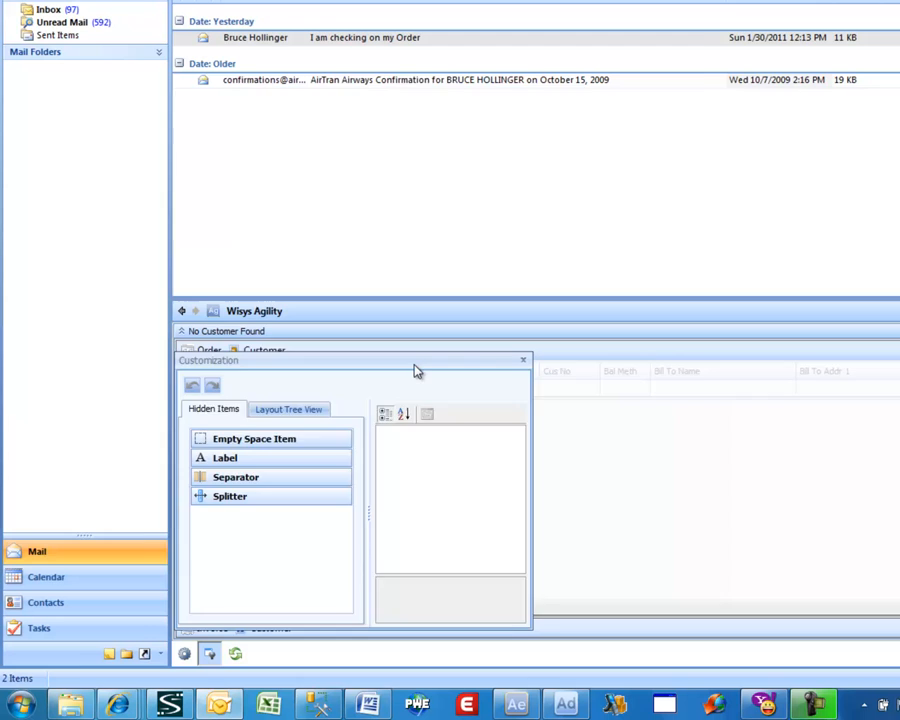
pyautogui.moveTo(417, 371); pyautogui.dragTo(700, 251)
pyautogui.click(805, 241)
pyautogui.click(550, 316)
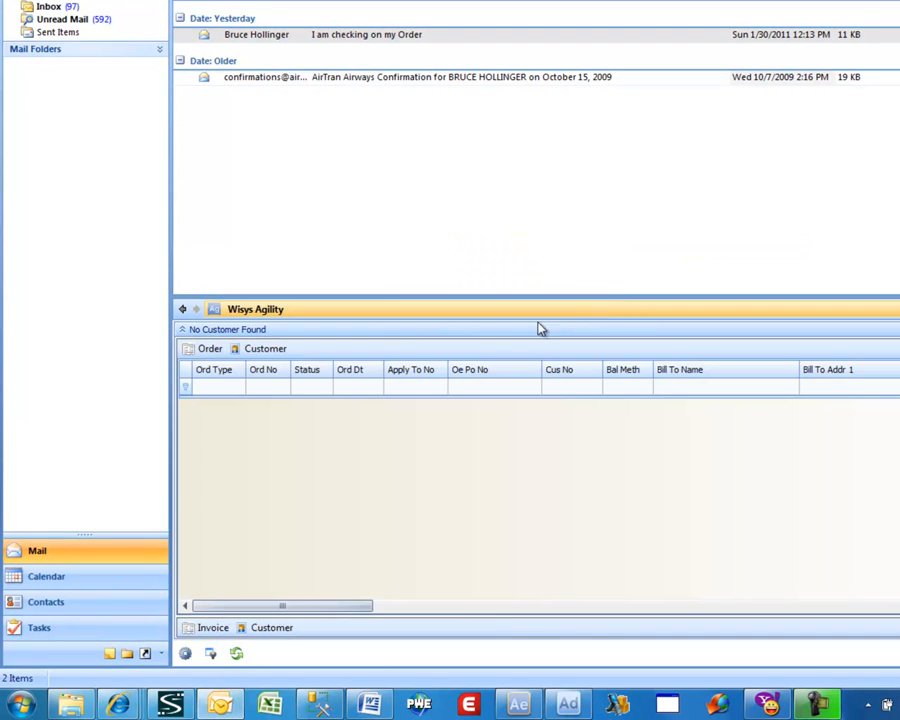
# Open the Wisys Agility layout customization form and group the upper Lesson 1.1 orders view
pyautogui.click(211, 656)
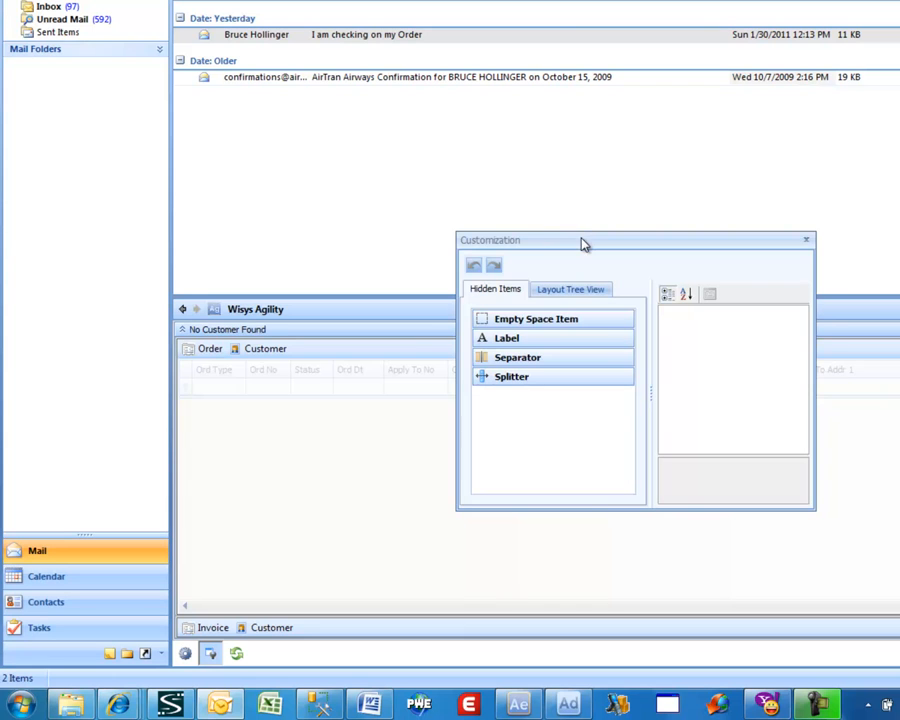
pyautogui.moveTo(585, 244); pyautogui.dragTo(543, 246)
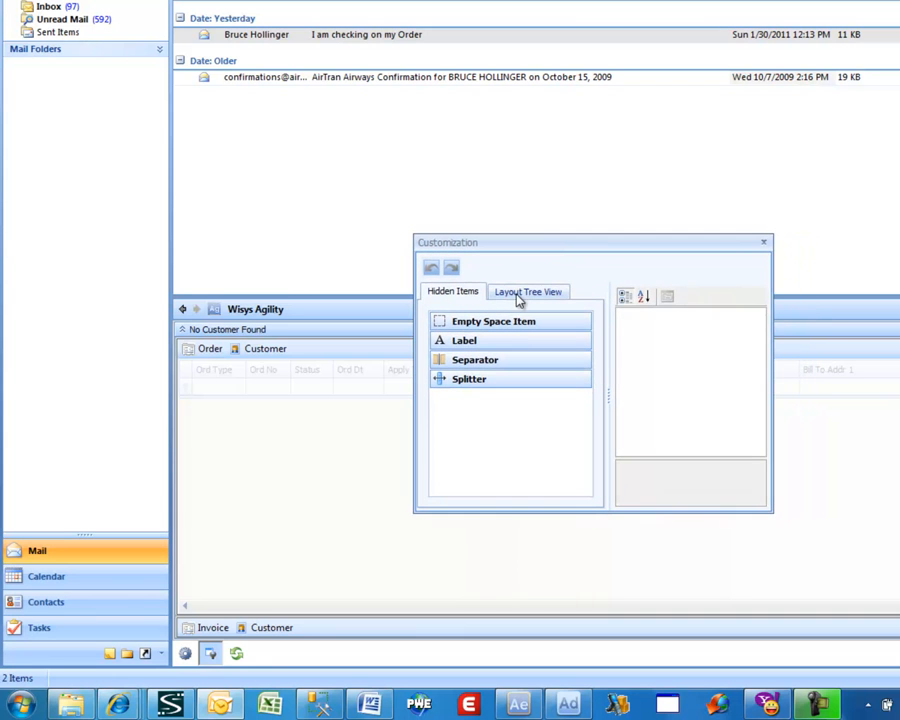
pyautogui.click(313, 323)
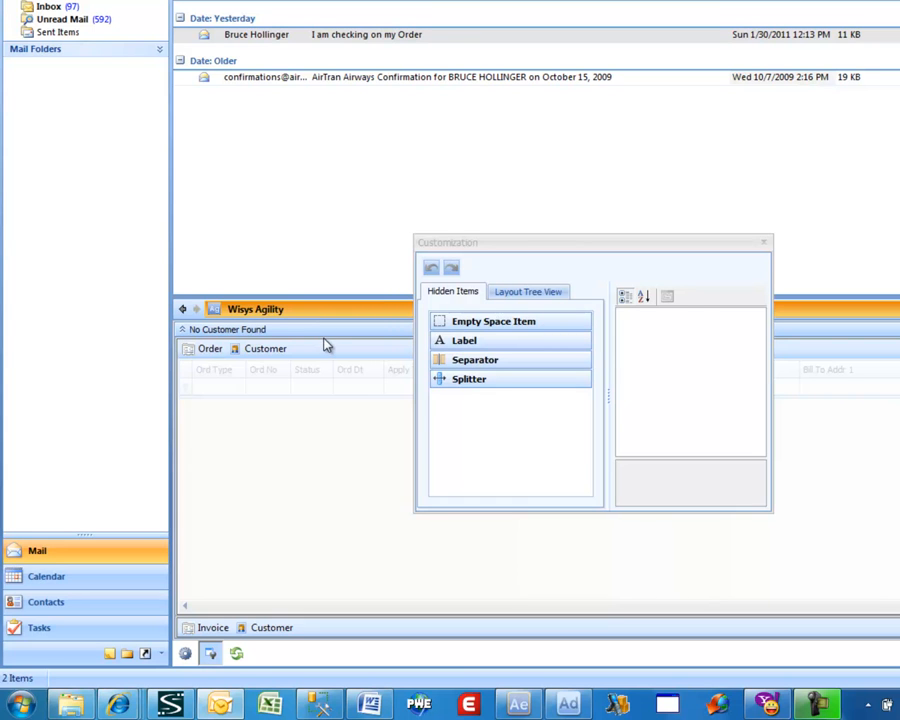
pyautogui.click(325, 349)
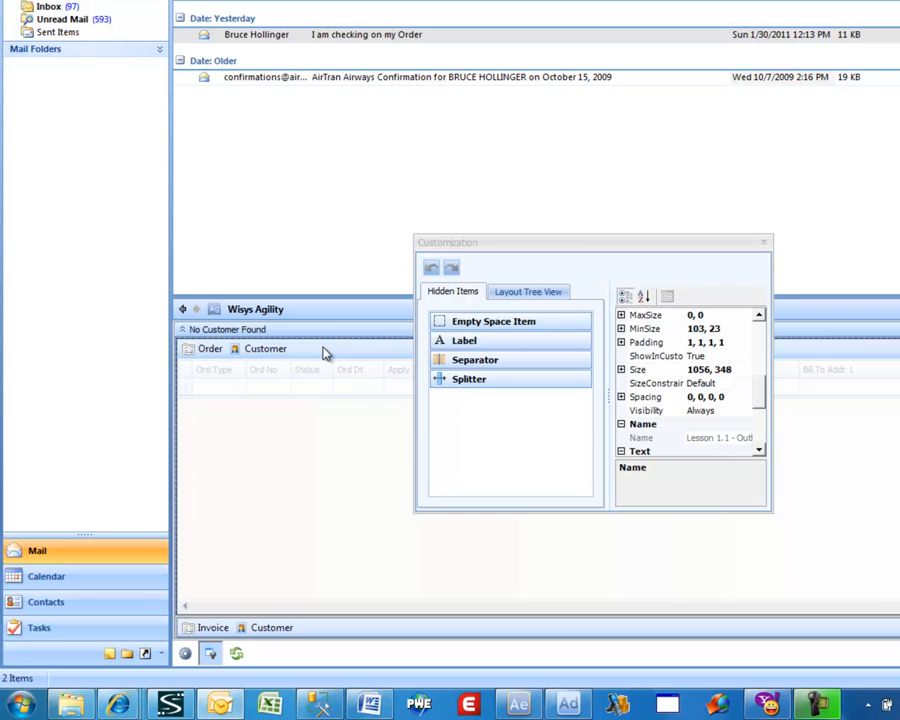
pyautogui.rightClick(325, 352)
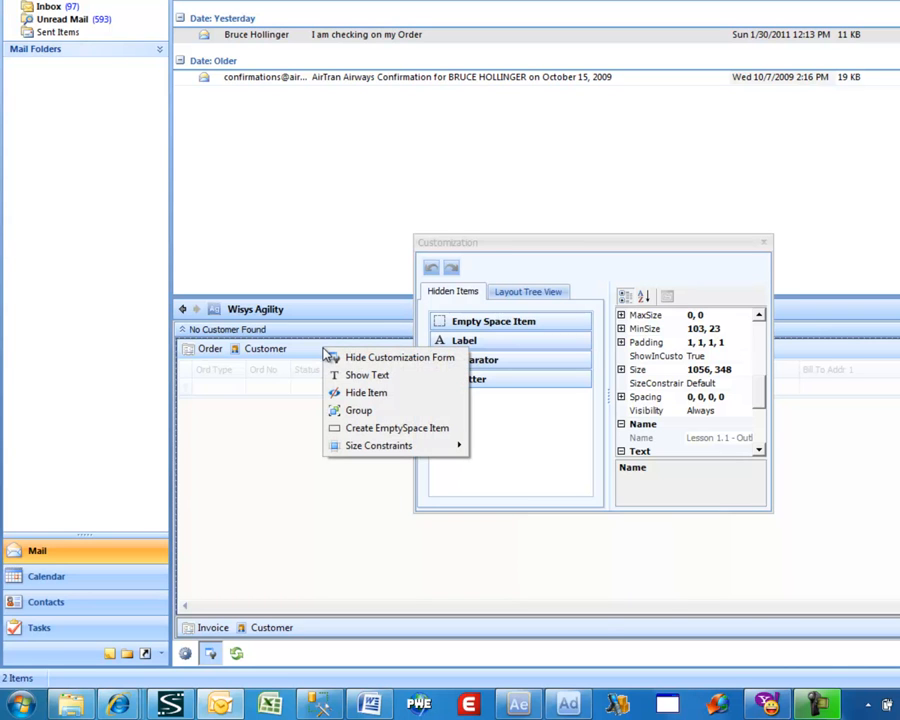
pyautogui.click(346, 410)
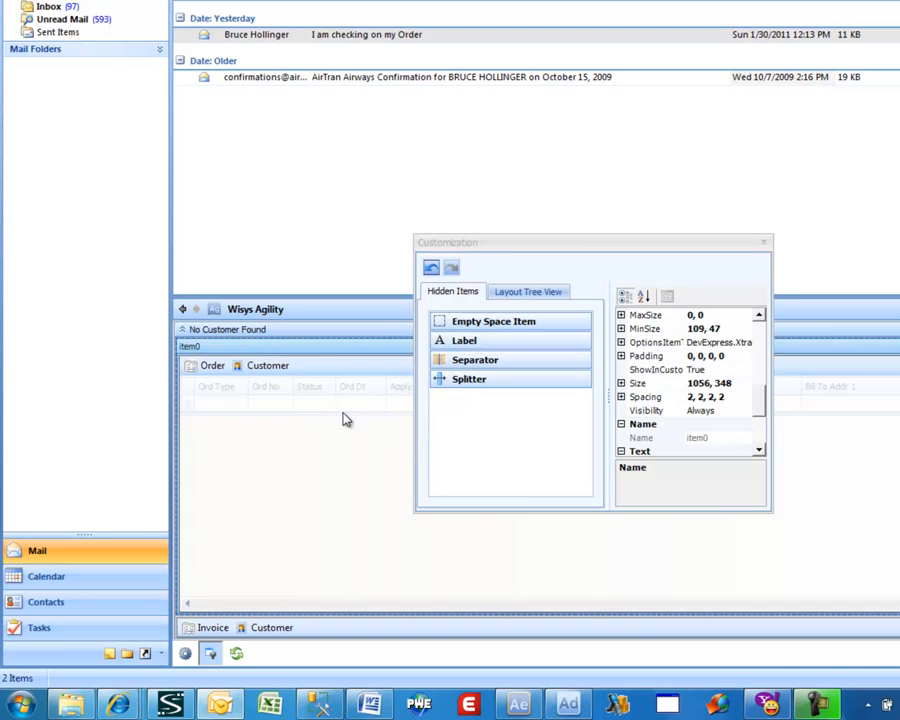
# Convert the new group around the orders view into a tabbed group and add a second tab
pyautogui.rightClick(296, 358)
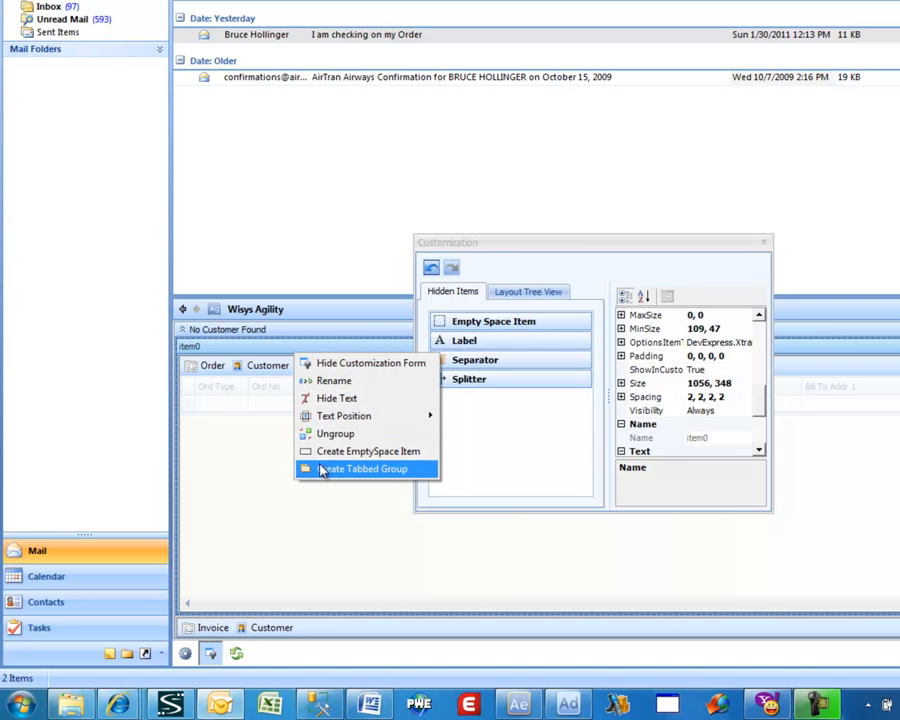
pyautogui.click(323, 469)
pyautogui.rightClick(288, 358)
pyautogui.click(306, 452)
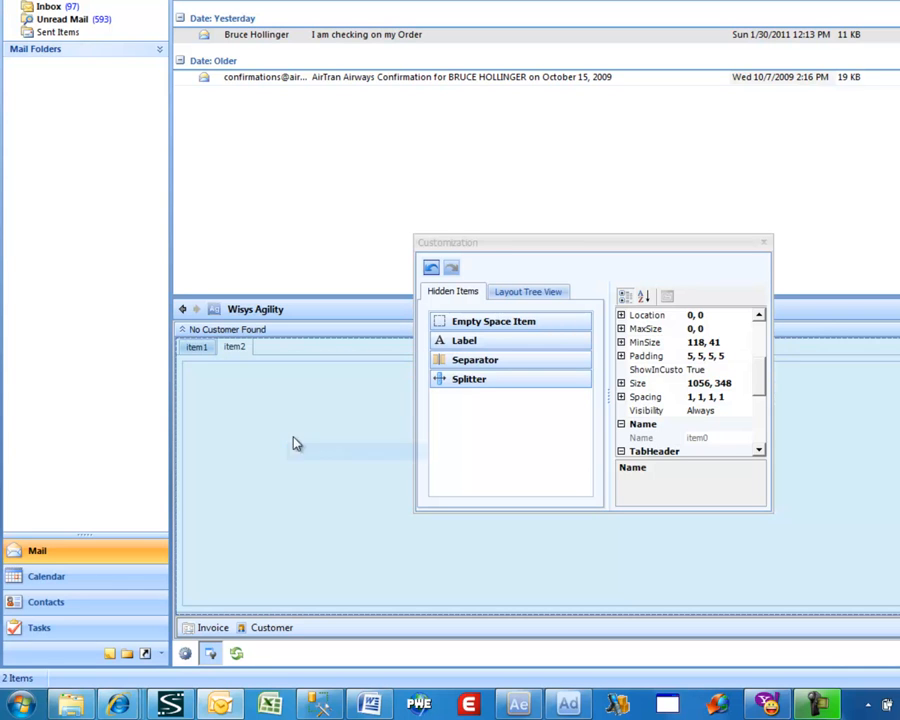
# Rename the first tab, which holds the orders view, as Orders
pyautogui.click(196, 348)
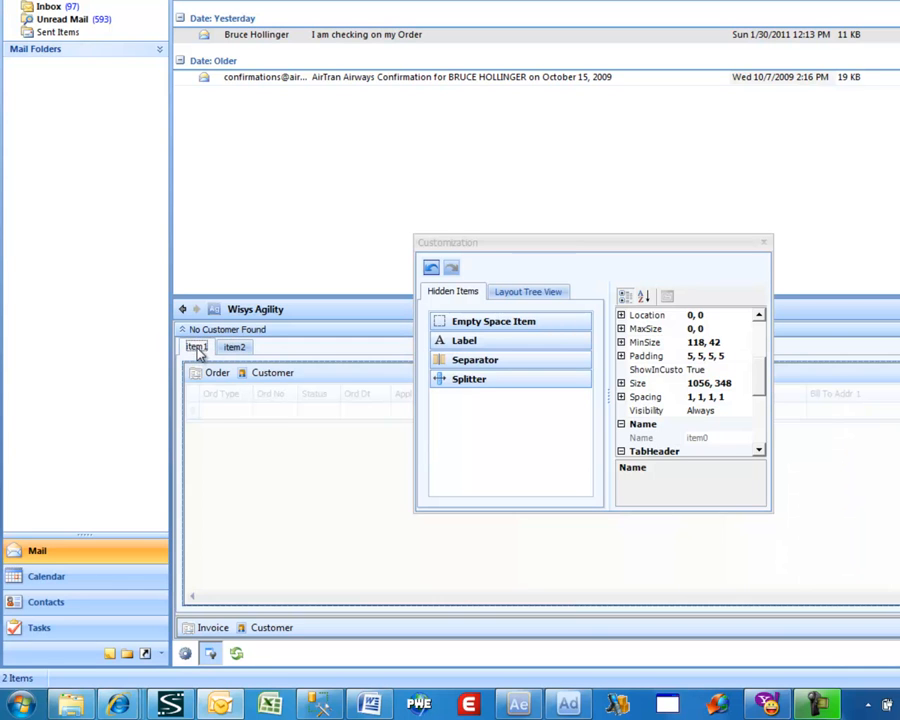
pyautogui.rightClick(198, 350)
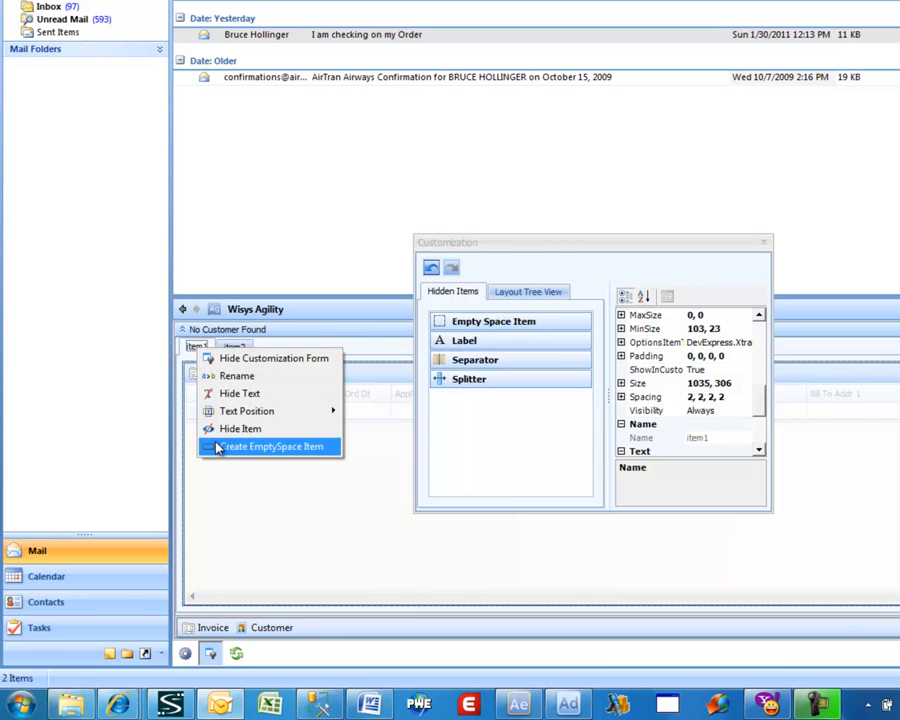
pyautogui.click(240, 375)
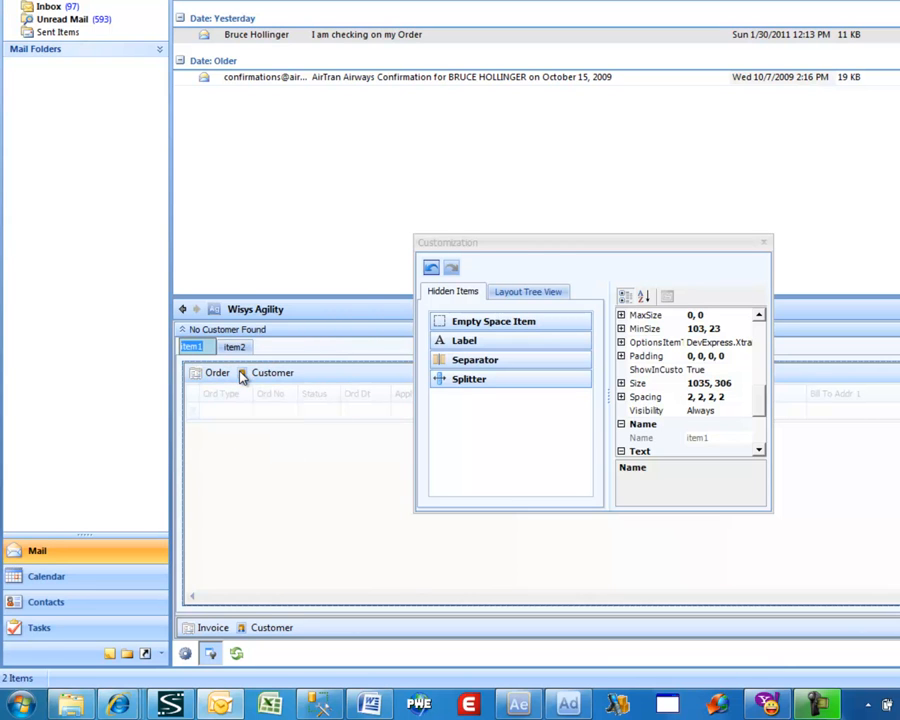
pyautogui.write('Orders')
pyautogui.press('Return')
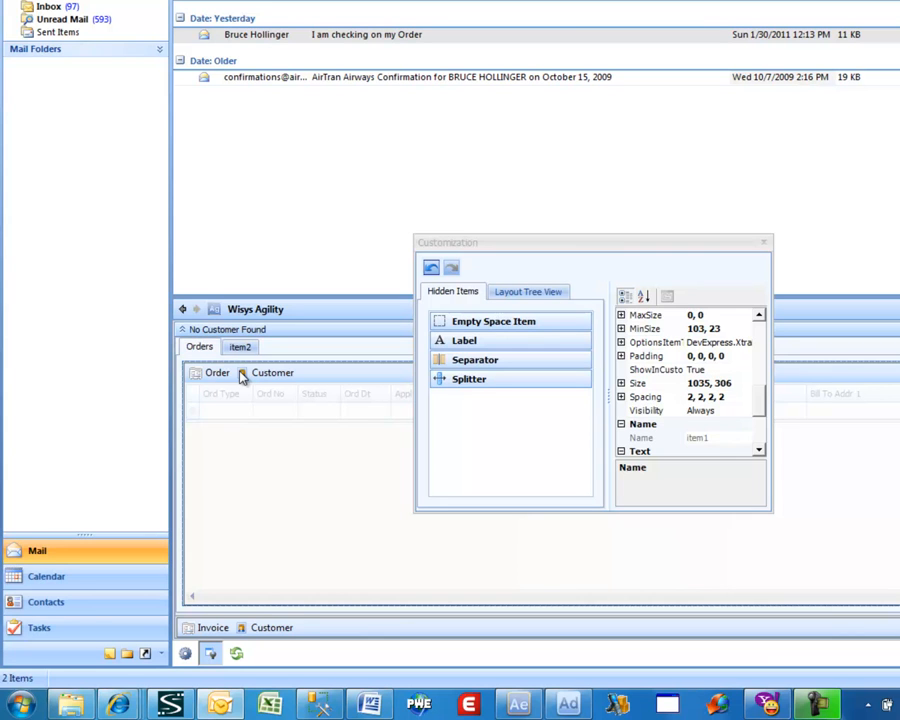
# Rename the empty second tab as Order History
pyautogui.click(245, 349)
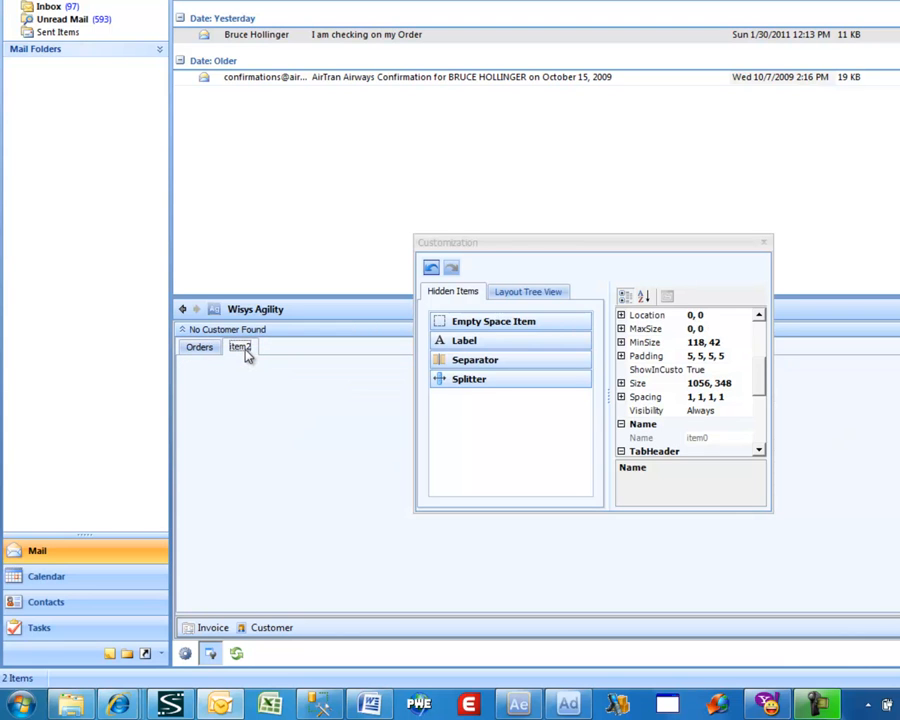
pyautogui.rightClick(246, 352)
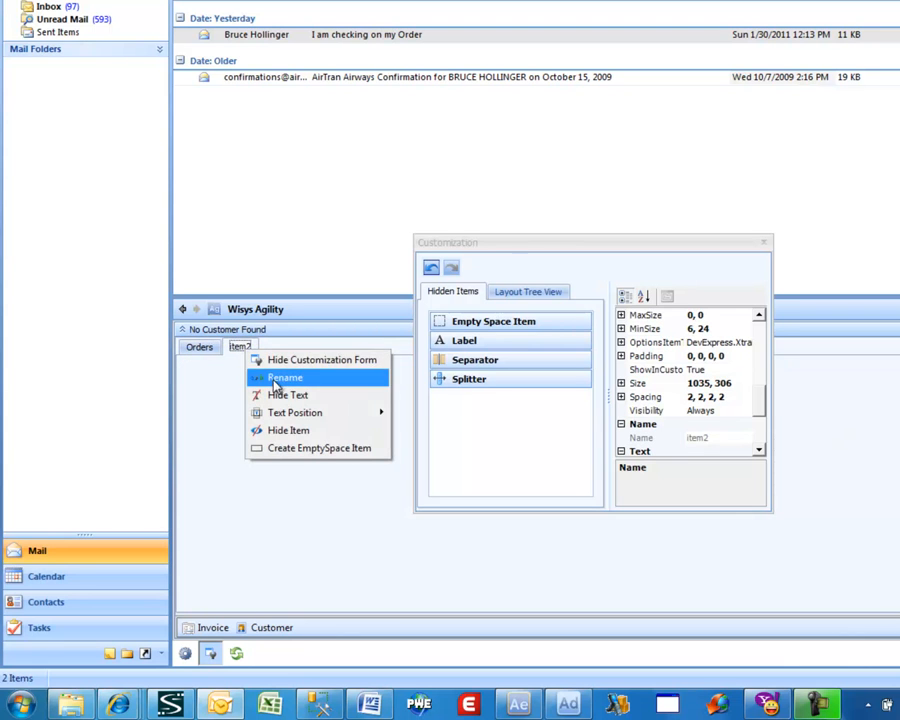
pyautogui.click(280, 378)
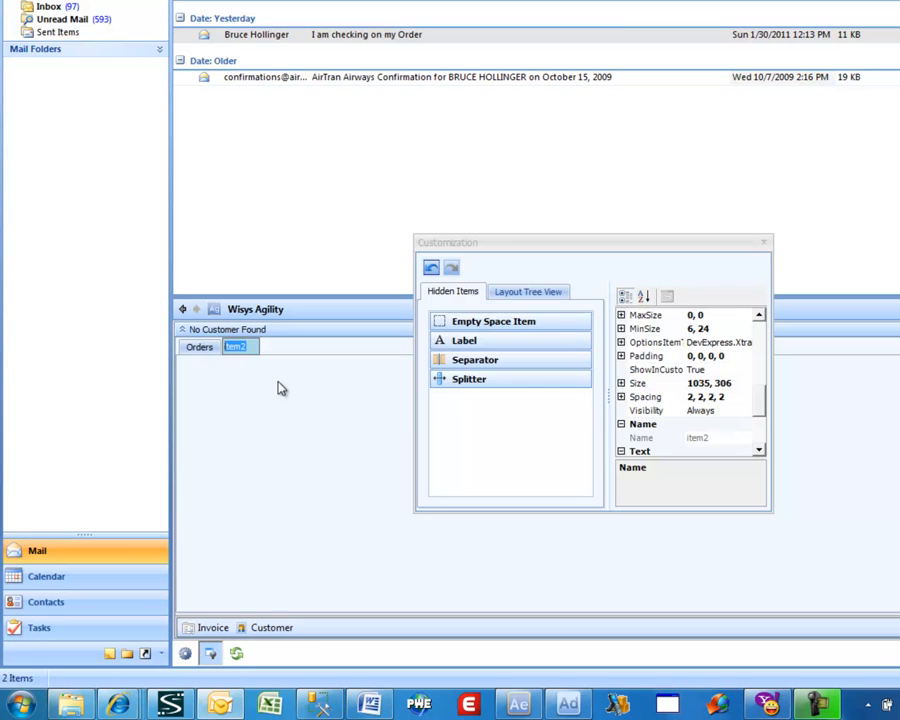
pyautogui.write('Ord')
pyautogui.write('ers')
pyautogui.write(' H')
pyautogui.press('BackSpace')
pyautogui.press('BackSpace')
pyautogui.press('BackSpace')
pyautogui.write('History')
pyautogui.press('Return')
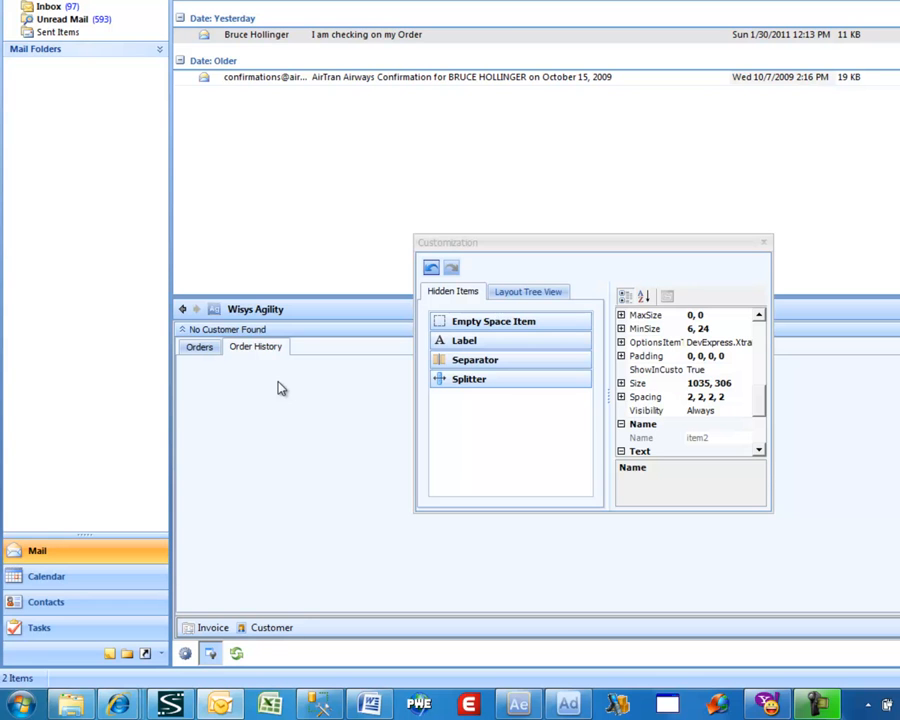
# Move the Lesson 1.2 view into the Order History group in the layout tree, close customization and save the layout changes
pyautogui.click(516, 292)
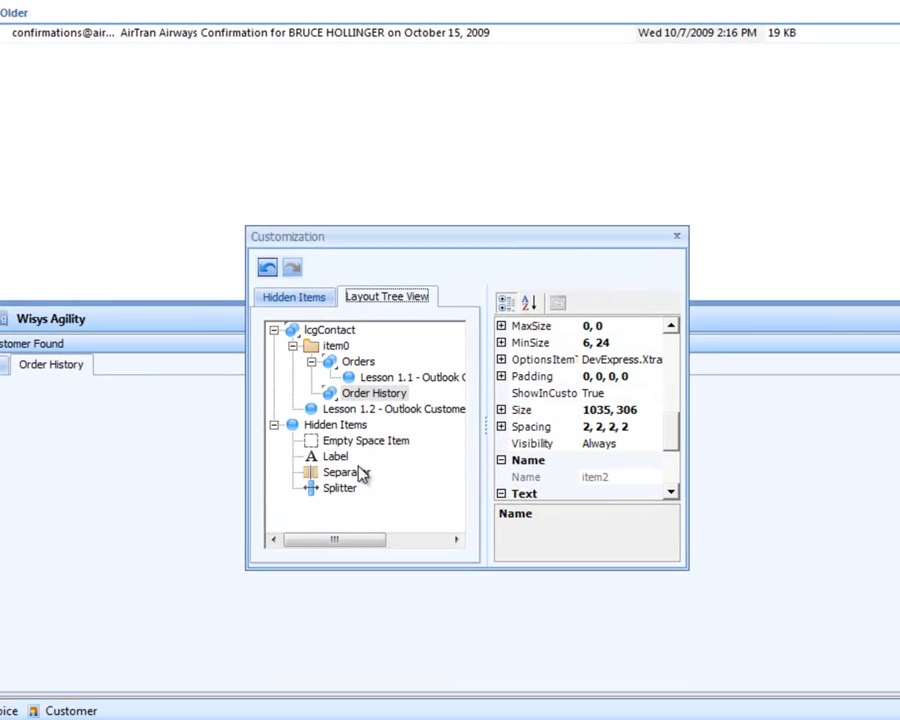
pyautogui.click(380, 414)
pyautogui.moveTo(379, 414); pyautogui.dragTo(381, 400)
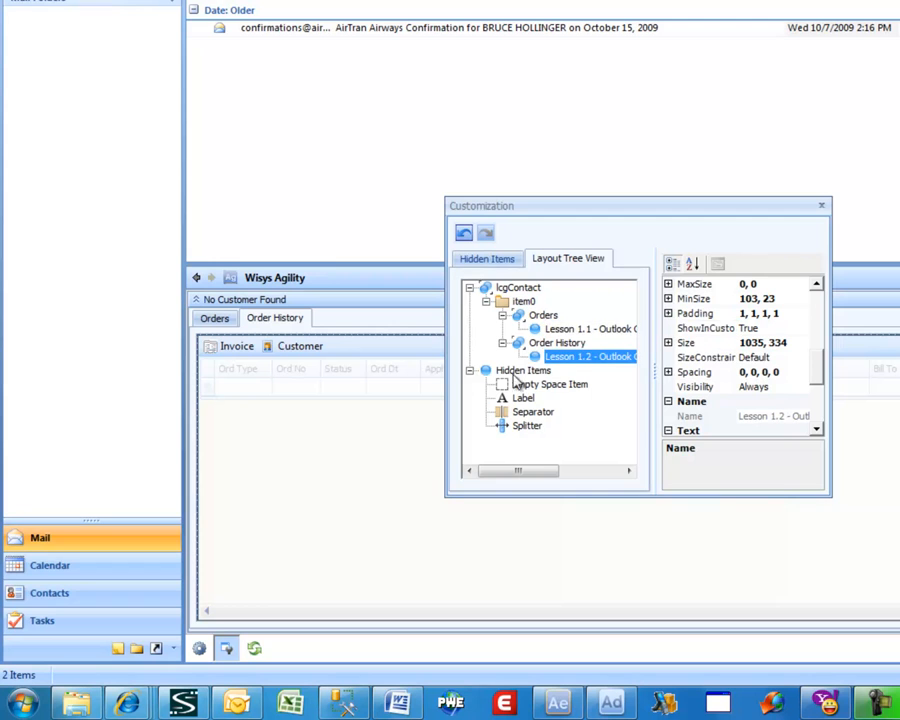
pyautogui.click(499, 263)
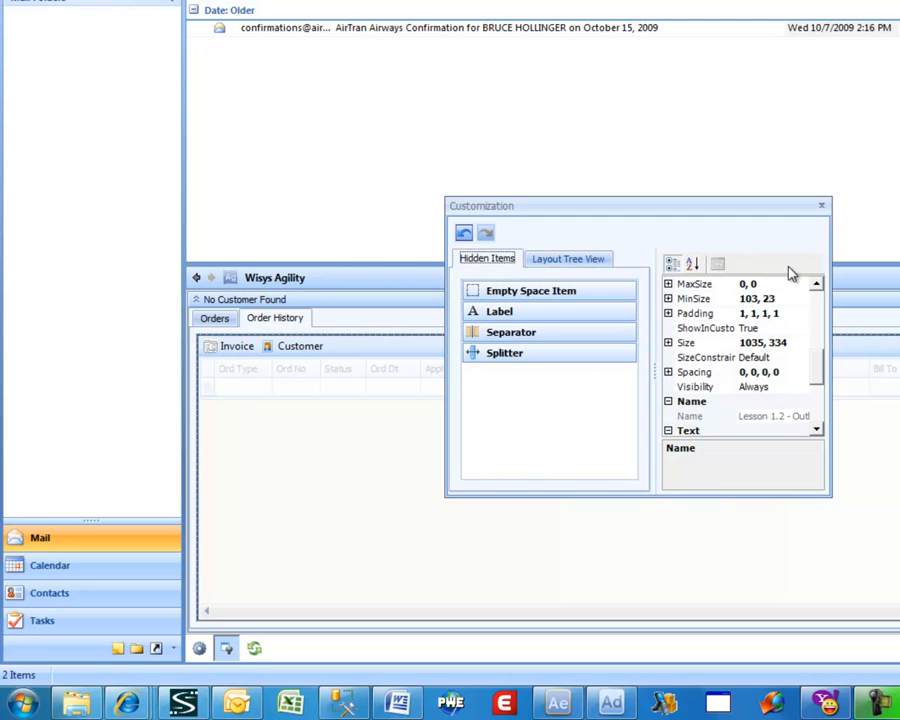
pyautogui.click(821, 211)
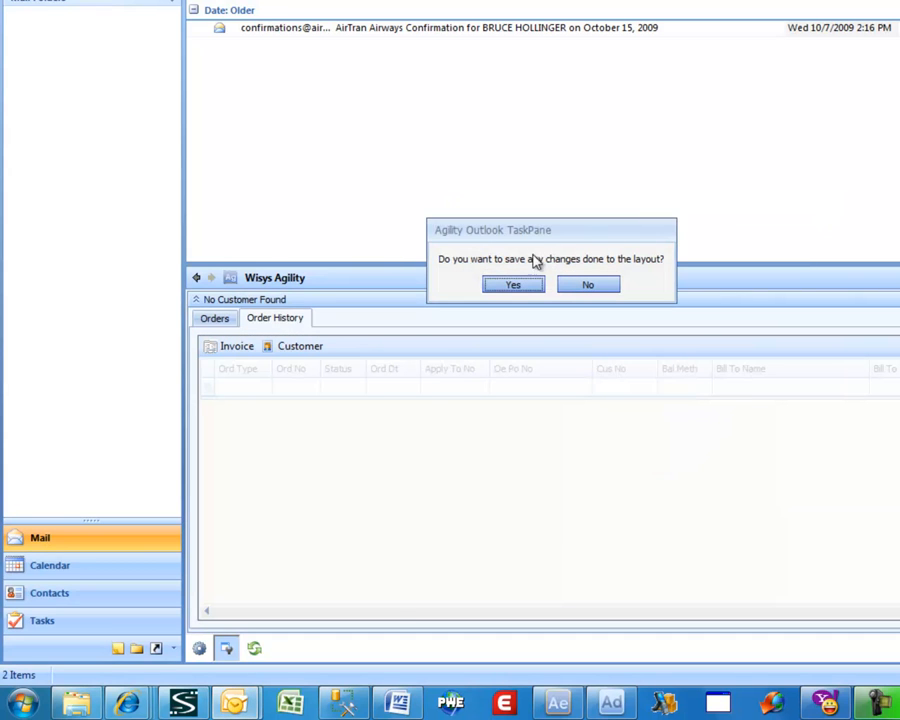
pyautogui.click(513, 285)
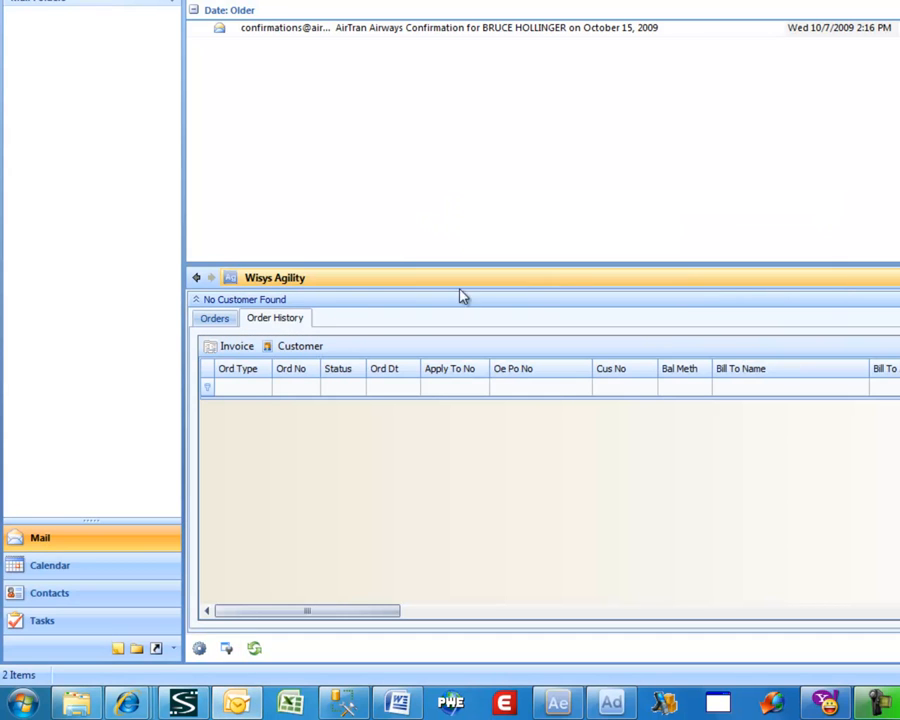
# Check both the Orders and Order History tabs, and refresh the pane with the "I am checking on my Order" message selected
pyautogui.click(226, 325)
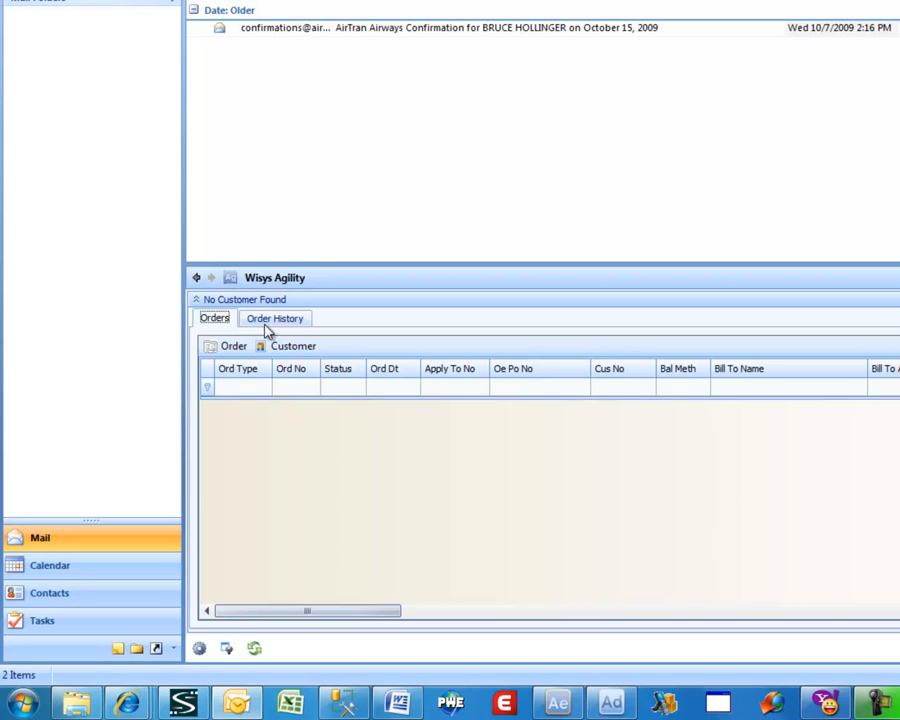
pyautogui.click(261, 322)
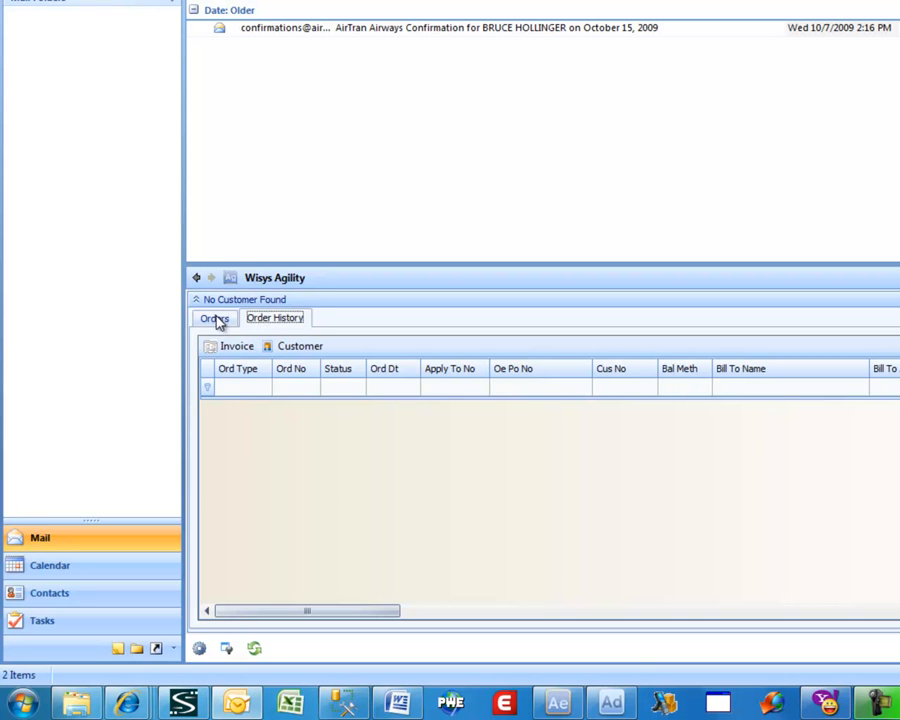
pyautogui.click(220, 320)
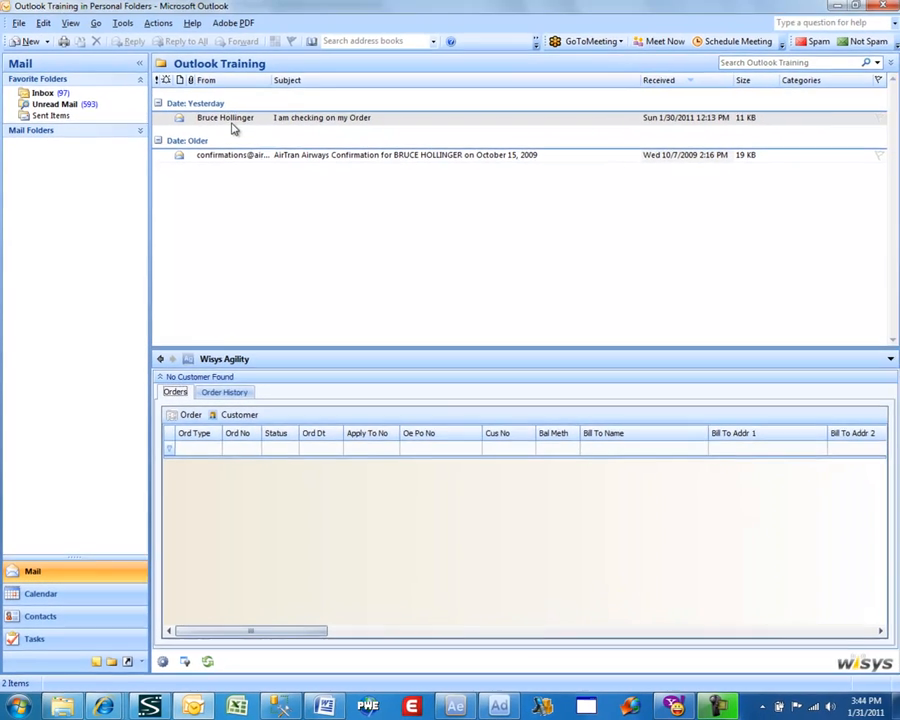
pyautogui.click(232, 121)
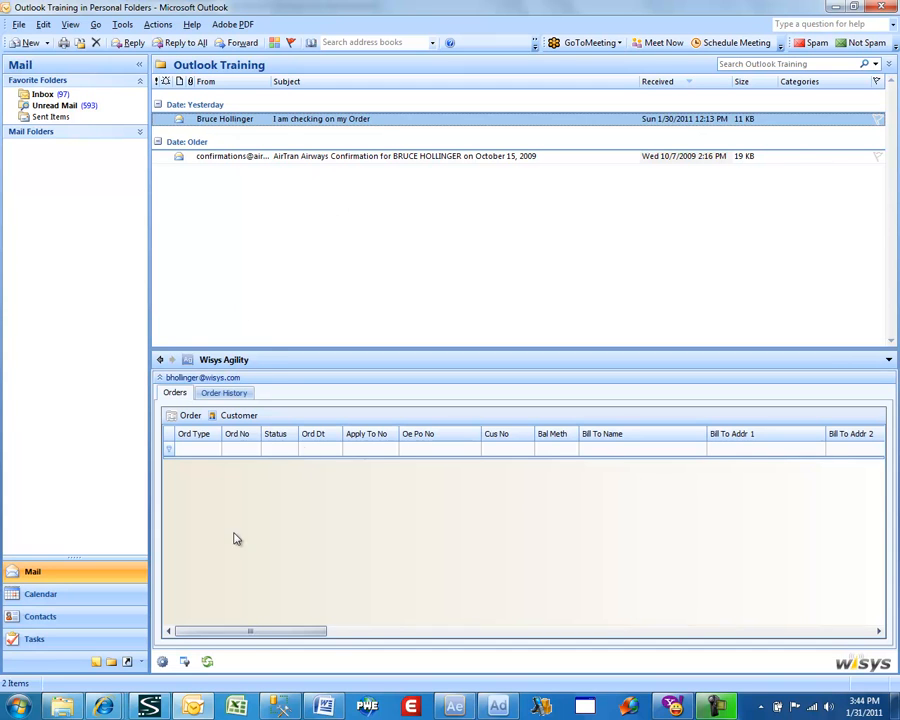
pyautogui.click(208, 664)
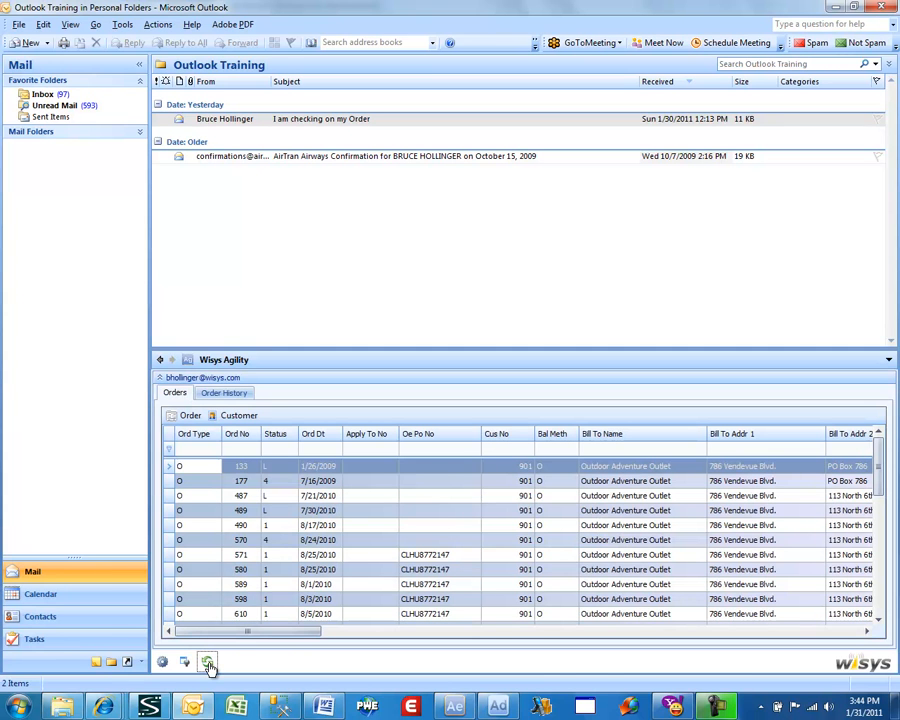
# Switch to Macola ES, open Company 10 X-stream Bike Company, and open the Outdoor Adventure Outlet record in A/R customer maintenance
pyautogui.click(411, 707)
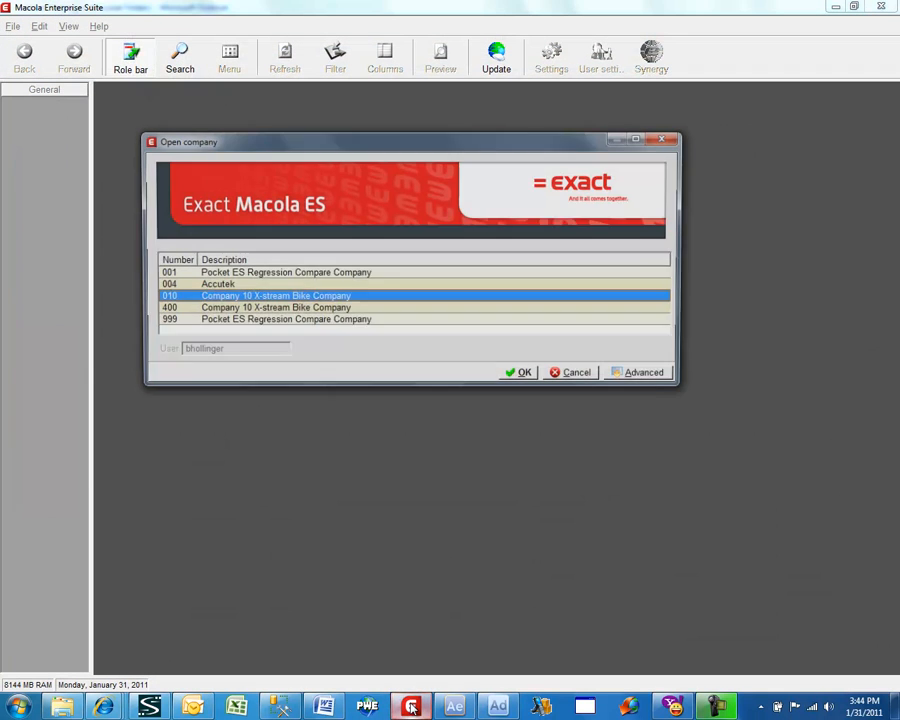
pyautogui.click(516, 371)
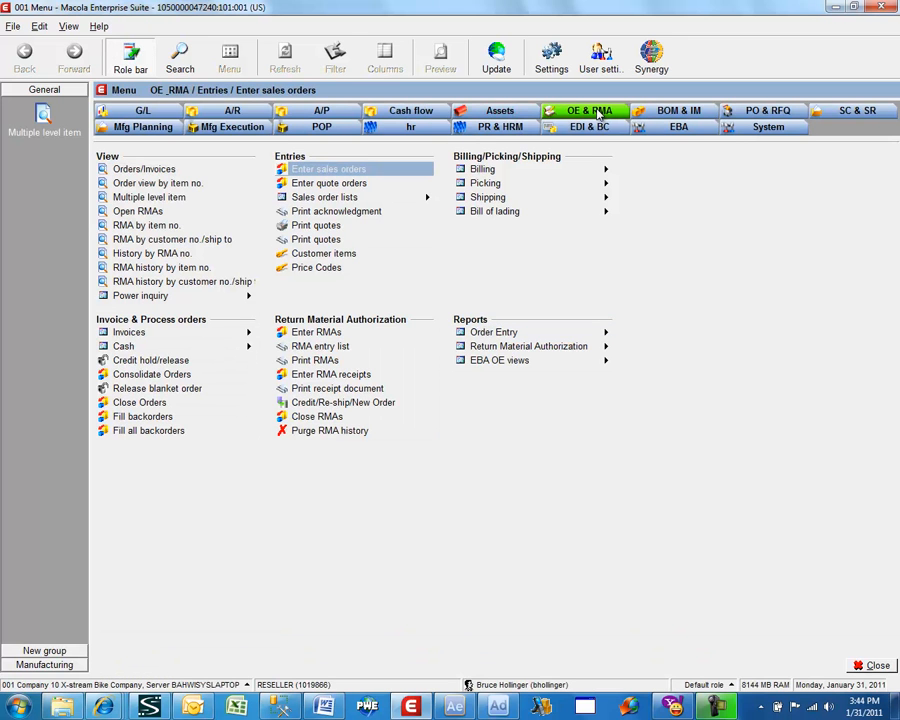
pyautogui.click(240, 110)
pyautogui.click(289, 172)
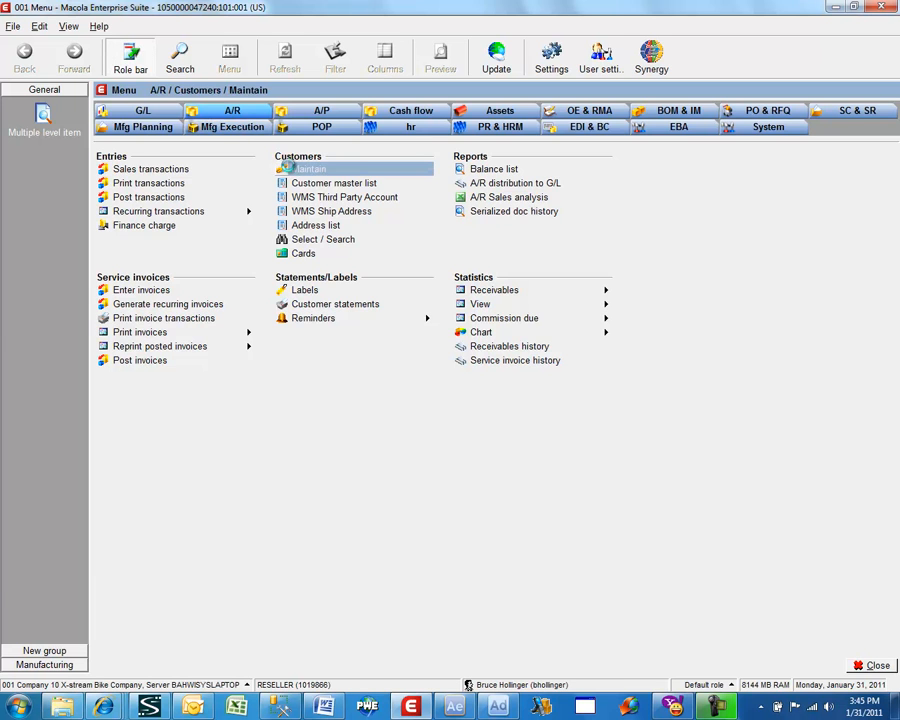
pyautogui.click(238, 238)
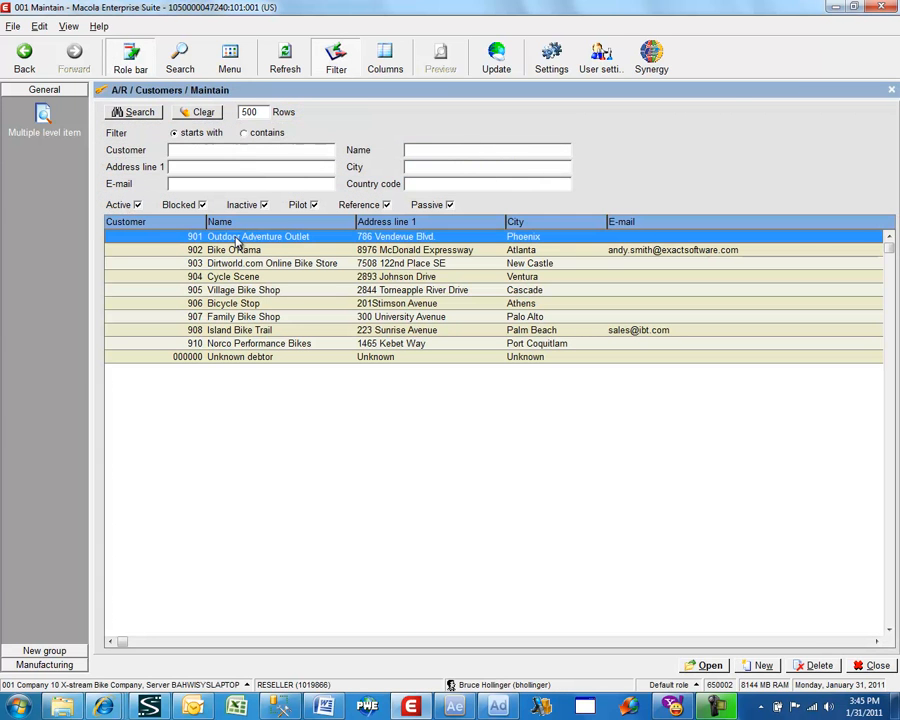
pyautogui.doubleClick(238, 238)
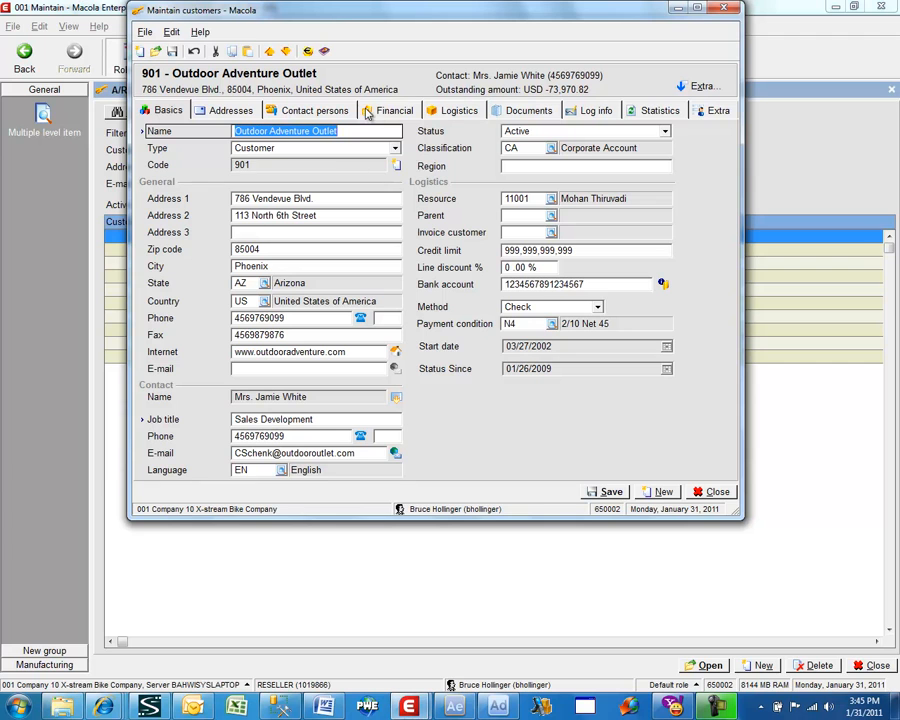
# Check the e-mail address of the Sales Director among Outdoor Adventure Outlet's contact persons, and close the contact and customer records
pyautogui.click(330, 111)
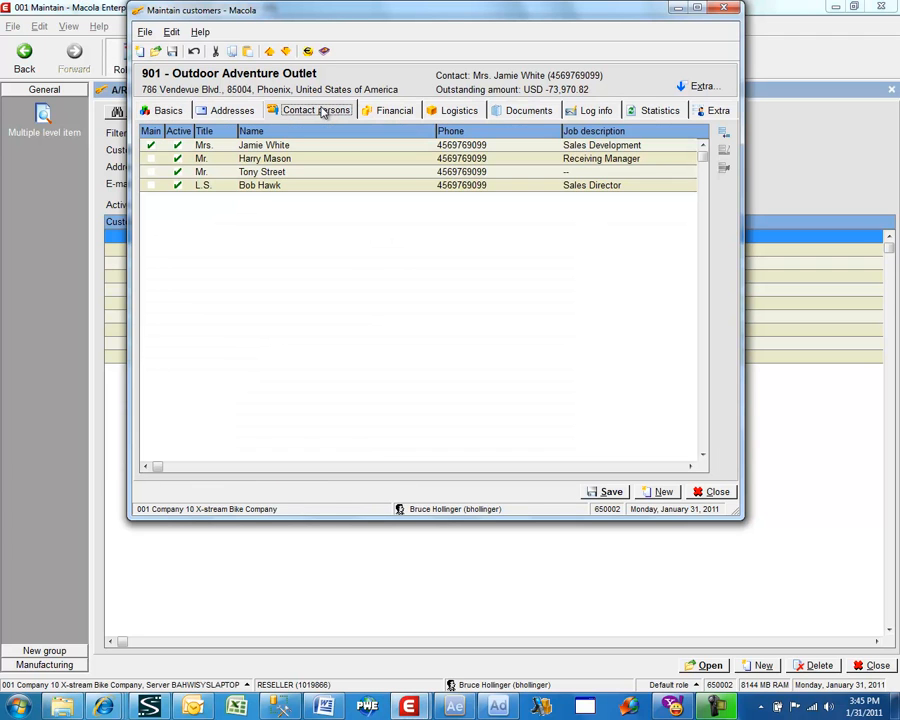
pyautogui.click(272, 188)
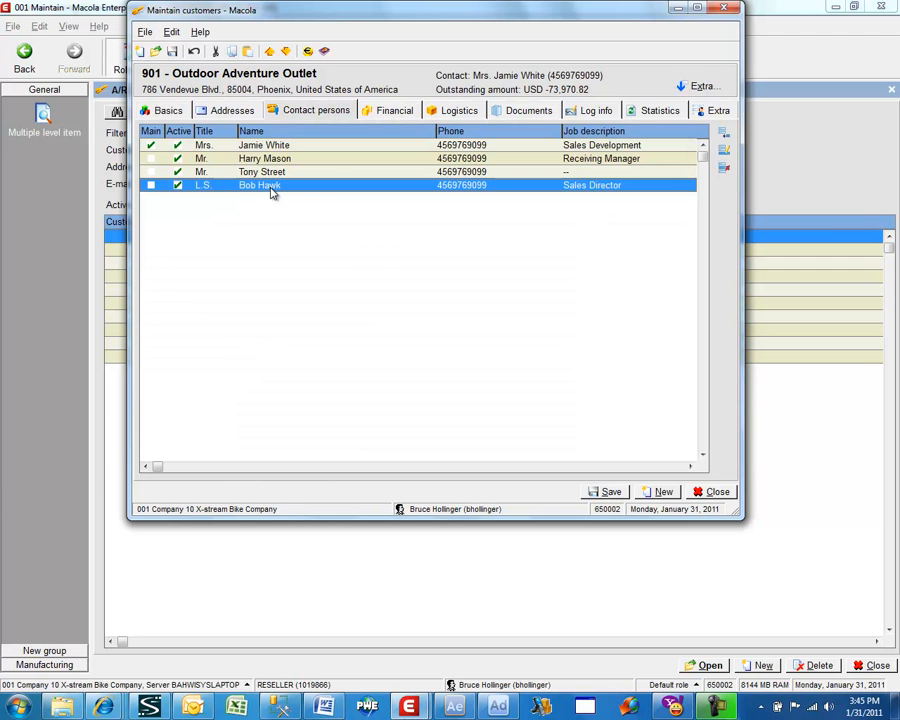
pyautogui.doubleClick(272, 190)
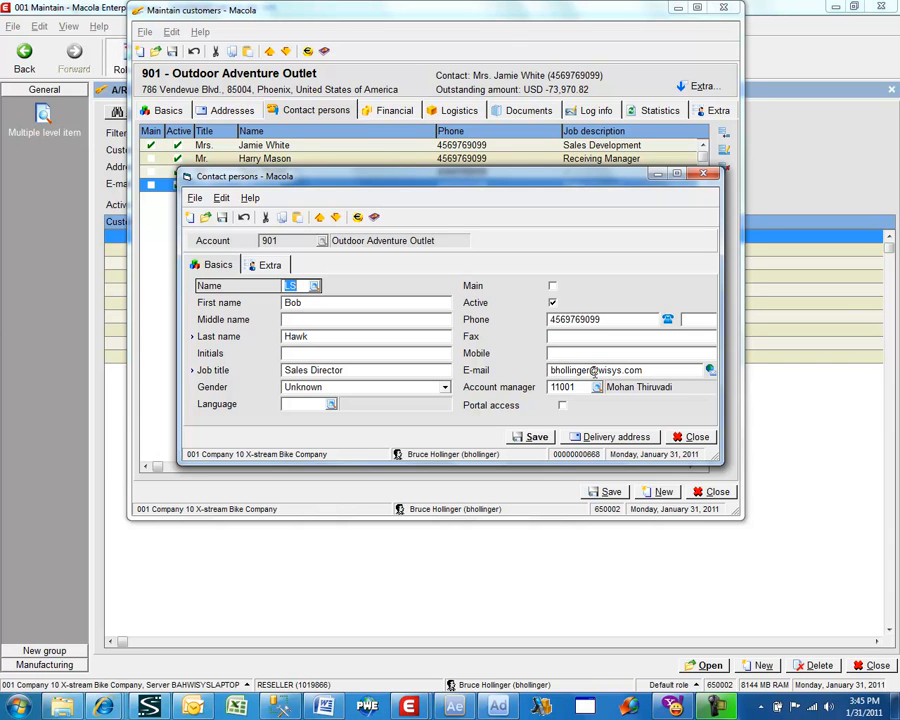
pyautogui.click(676, 437)
pyautogui.click(712, 492)
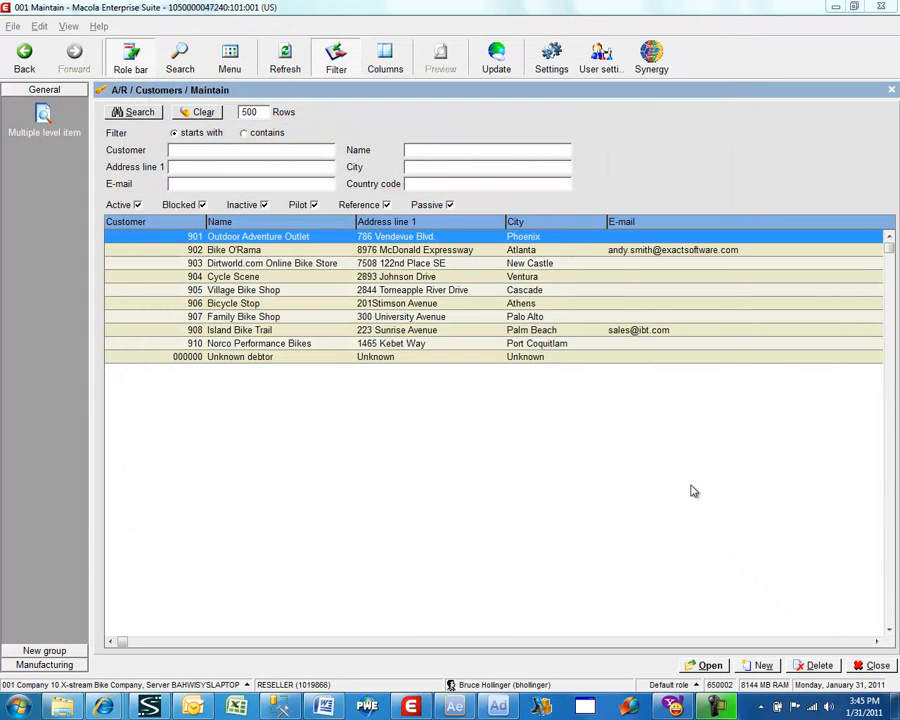
# Switch to Outlook, view the Order History and Orders tabs, and read the "I am checking on my Order" message in the reading pane
pyautogui.click(192, 703)
pyautogui.click(224, 393)
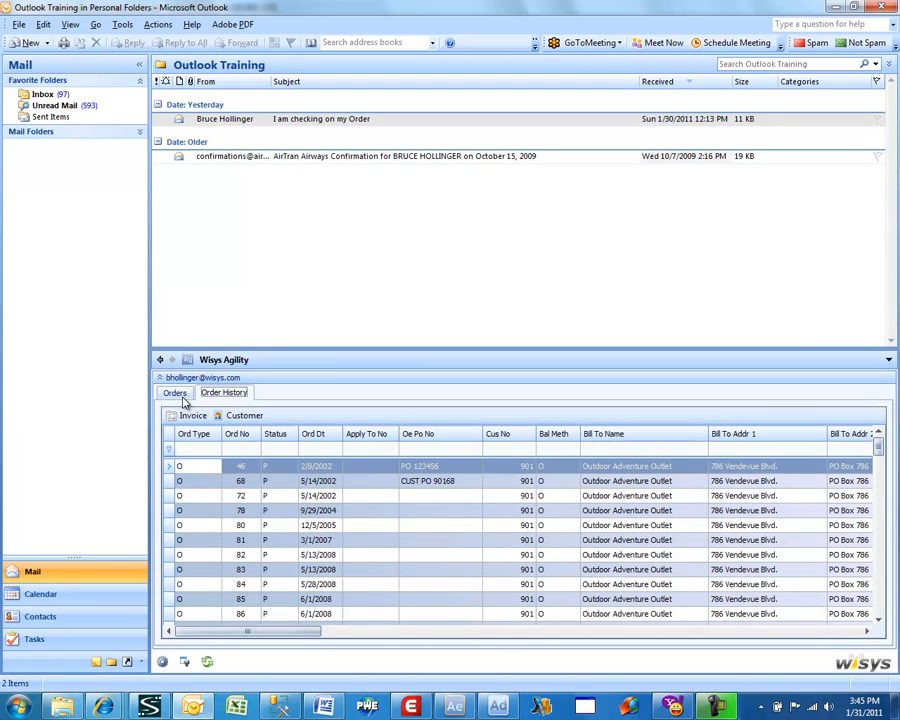
pyautogui.click(182, 393)
pyautogui.click(159, 361)
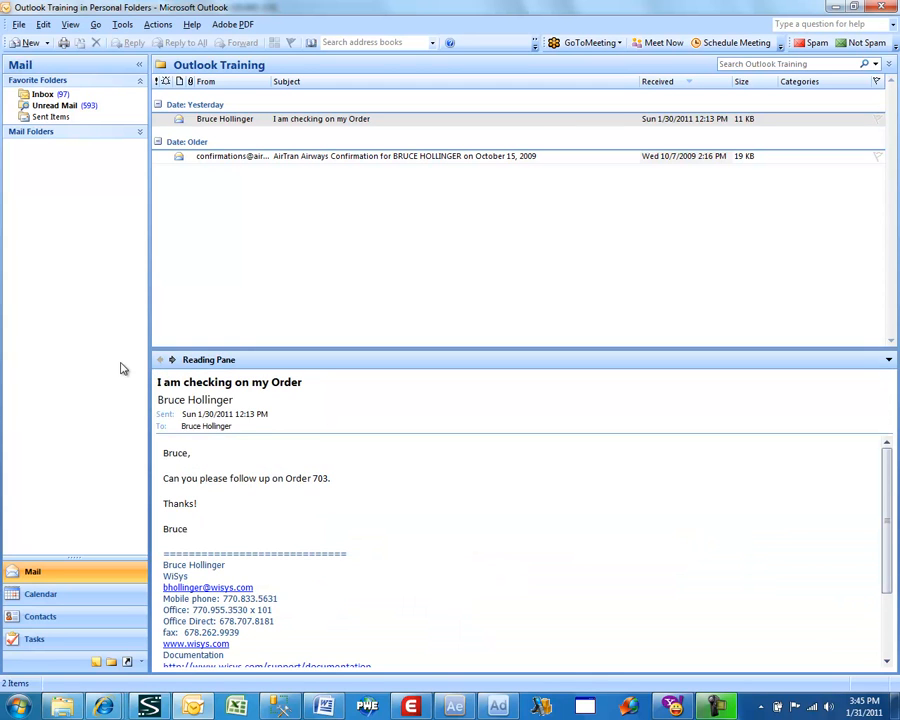
# Return to the WiSys Agility pane, filter the Orders list by order number 703 and select the matching order
pyautogui.click(173, 361)
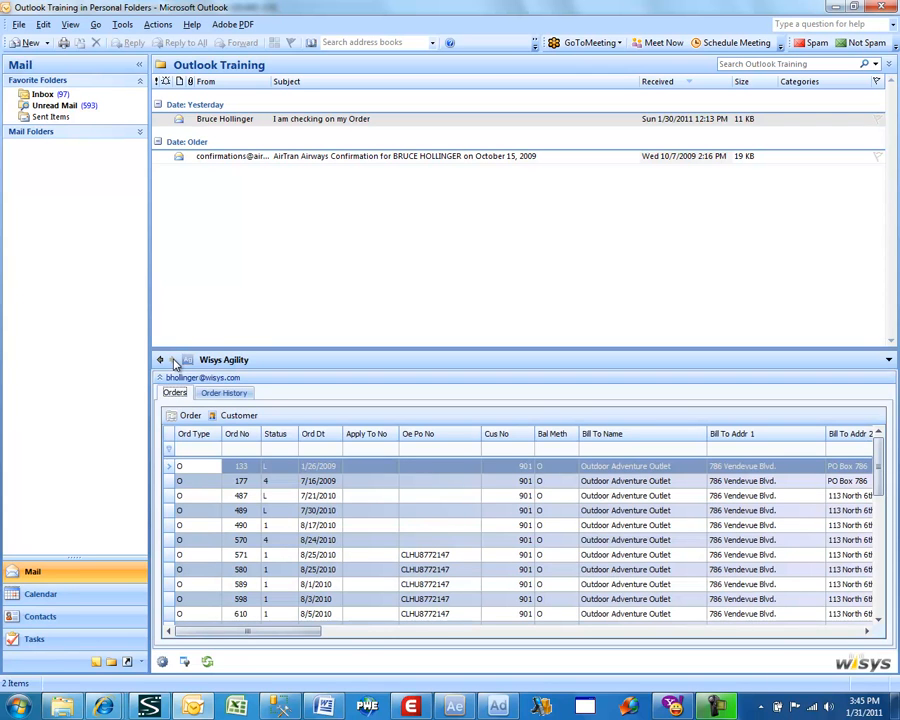
pyautogui.click(236, 451)
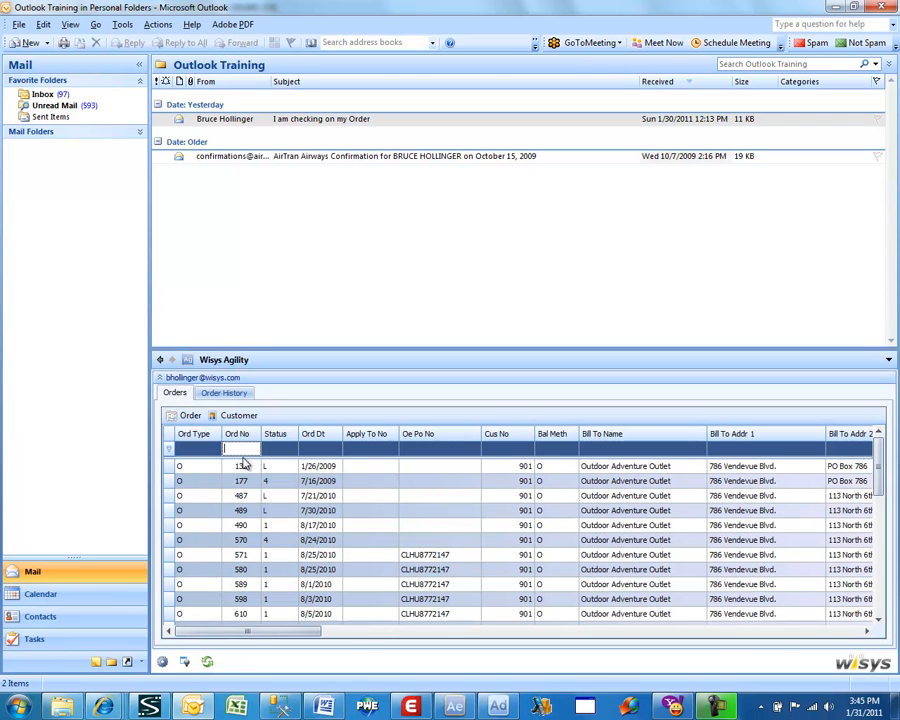
pyautogui.write('703')
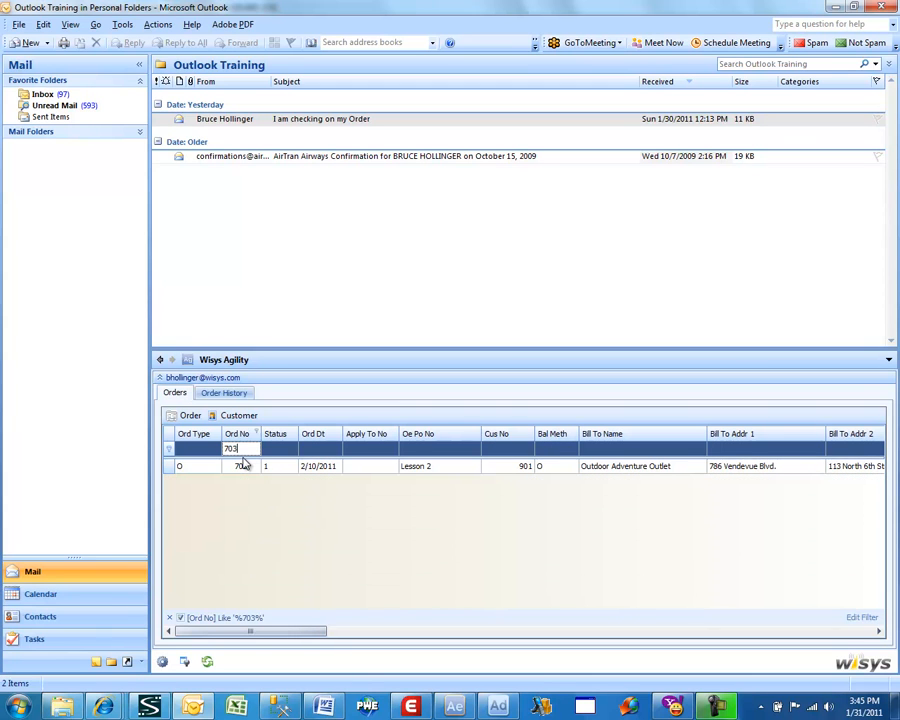
pyautogui.click(199, 477)
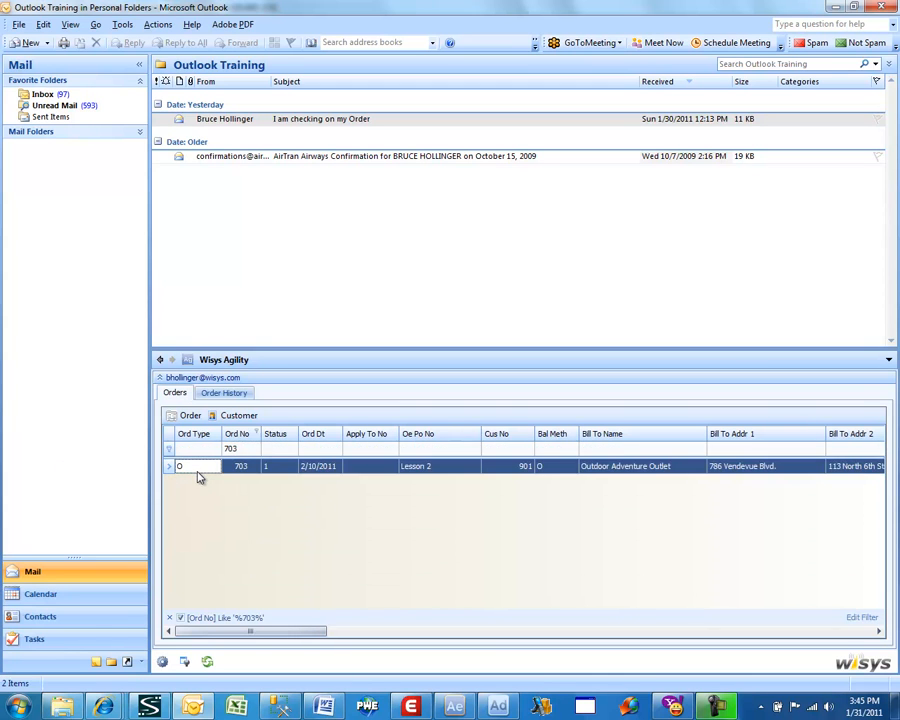
# Open the detail of order 703, preview its order acknowledgement, and close the report and the order dialog
pyautogui.click(186, 418)
pyautogui.click(188, 416)
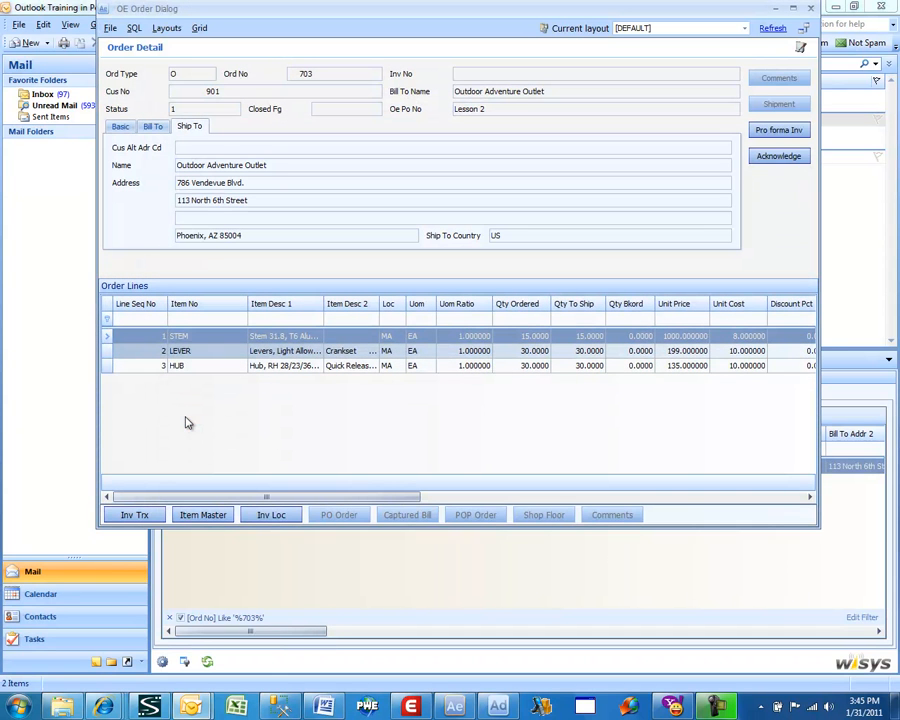
pyautogui.click(779, 157)
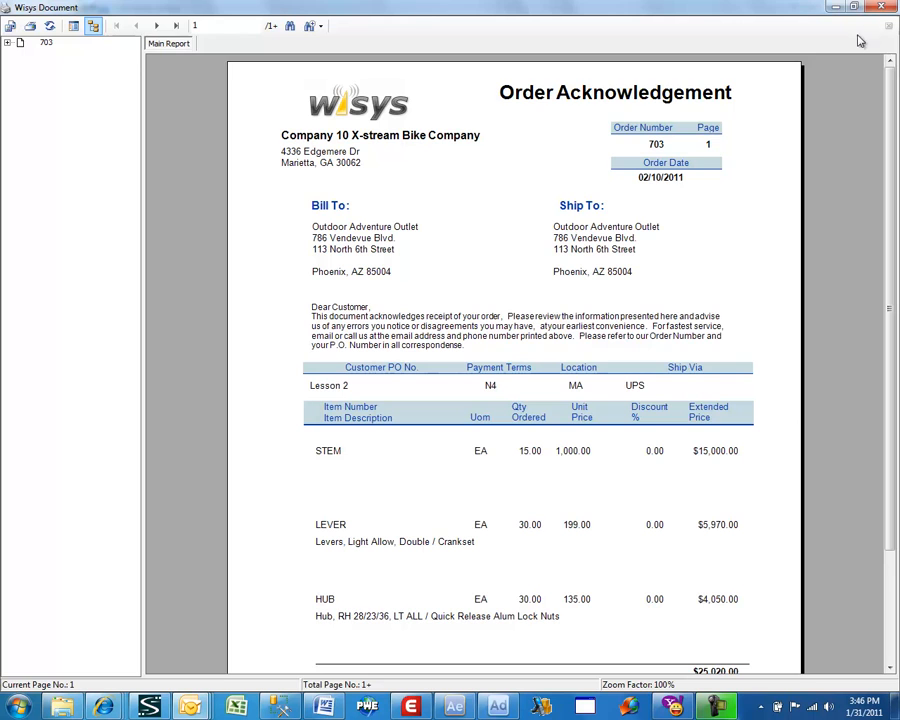
pyautogui.click(881, 7)
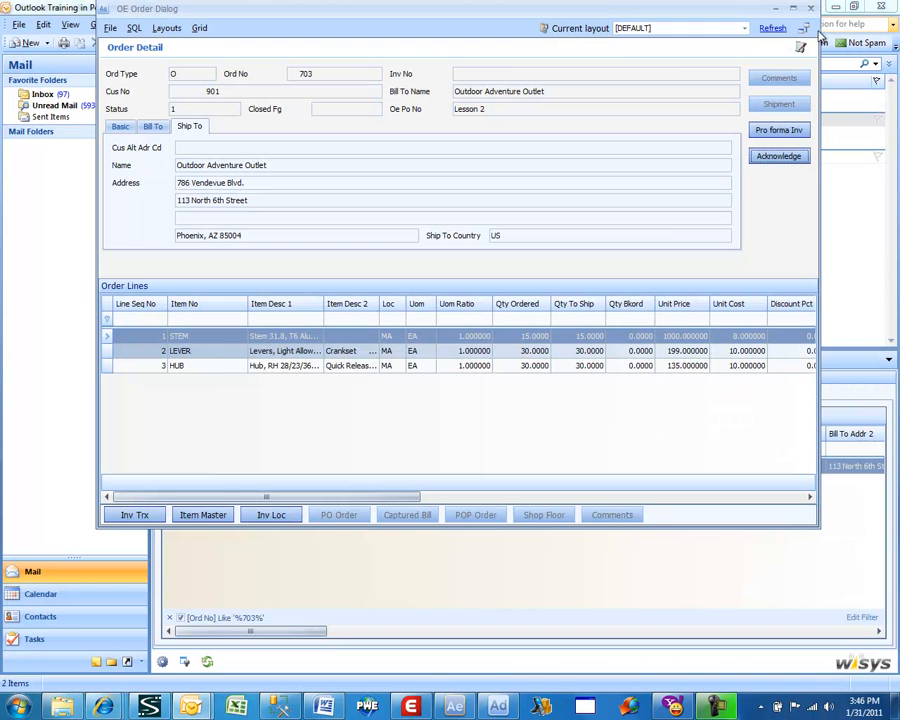
pyautogui.click(809, 9)
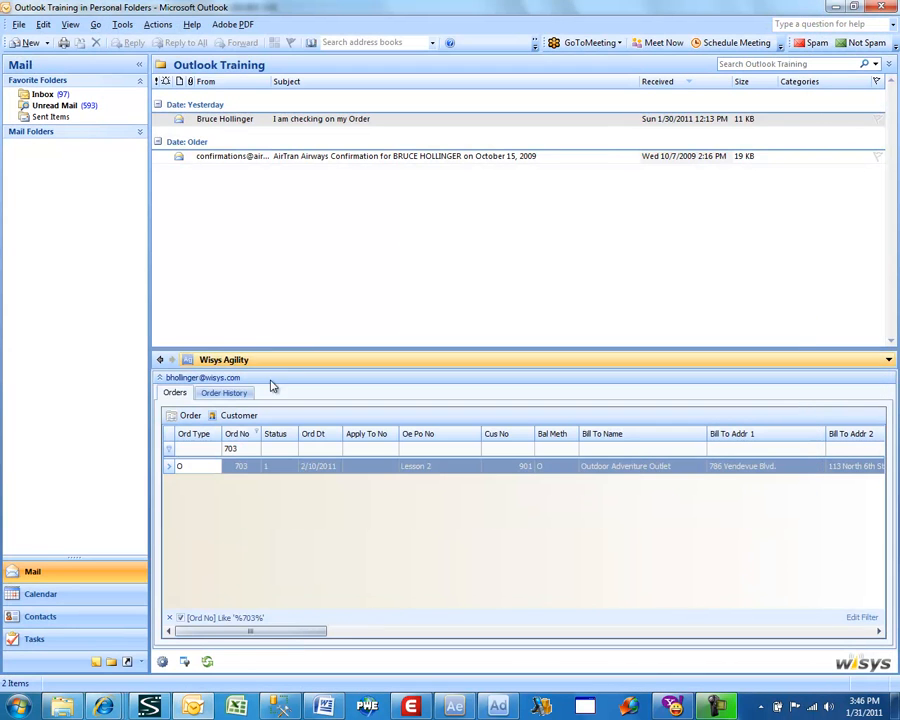
# Look at WiSys Agility Explorer, return to Outlook, and view the customer's aging graph from the Order History tab before closing it
pyautogui.click(451, 705)
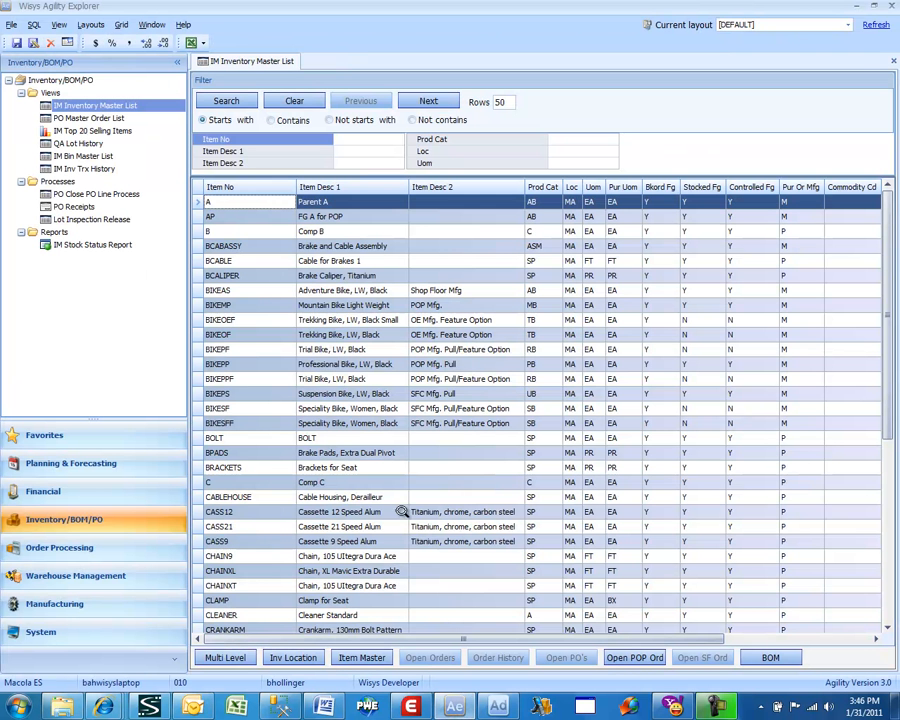
pyautogui.click(190, 704)
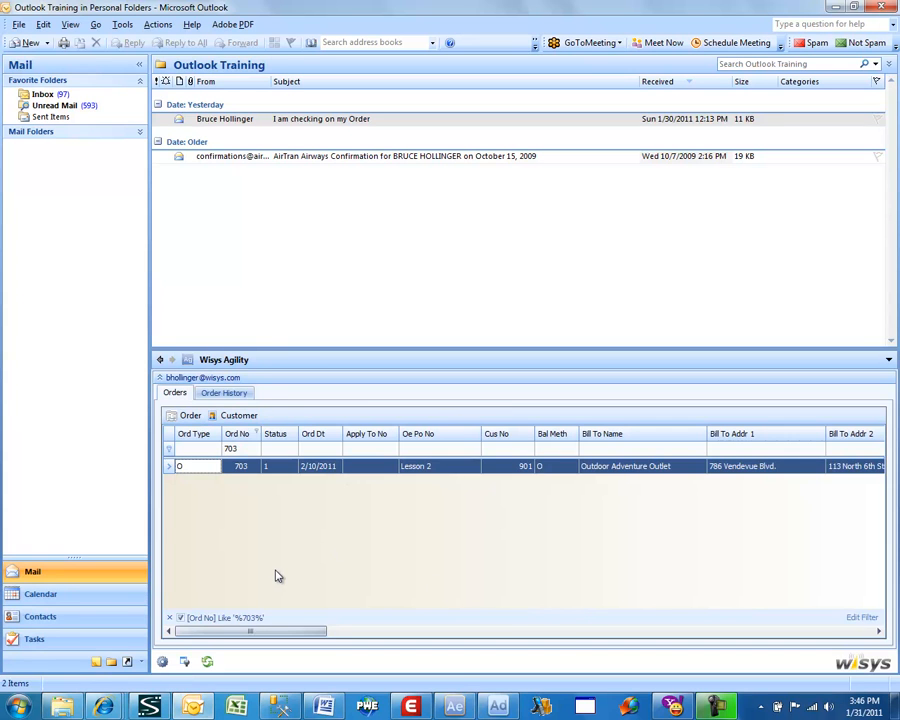
pyautogui.click(230, 394)
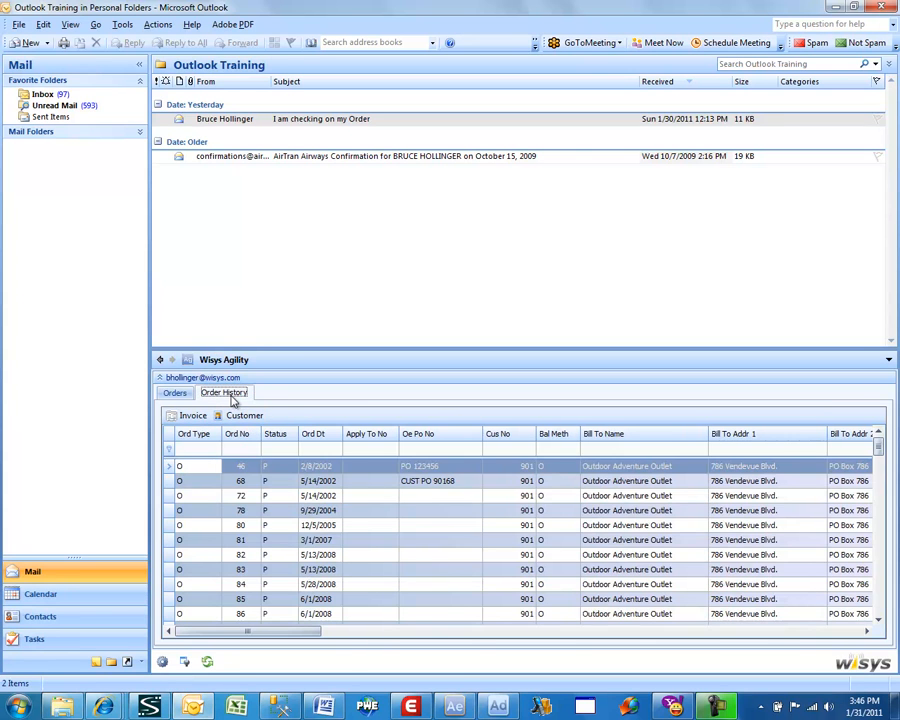
pyautogui.click(224, 416)
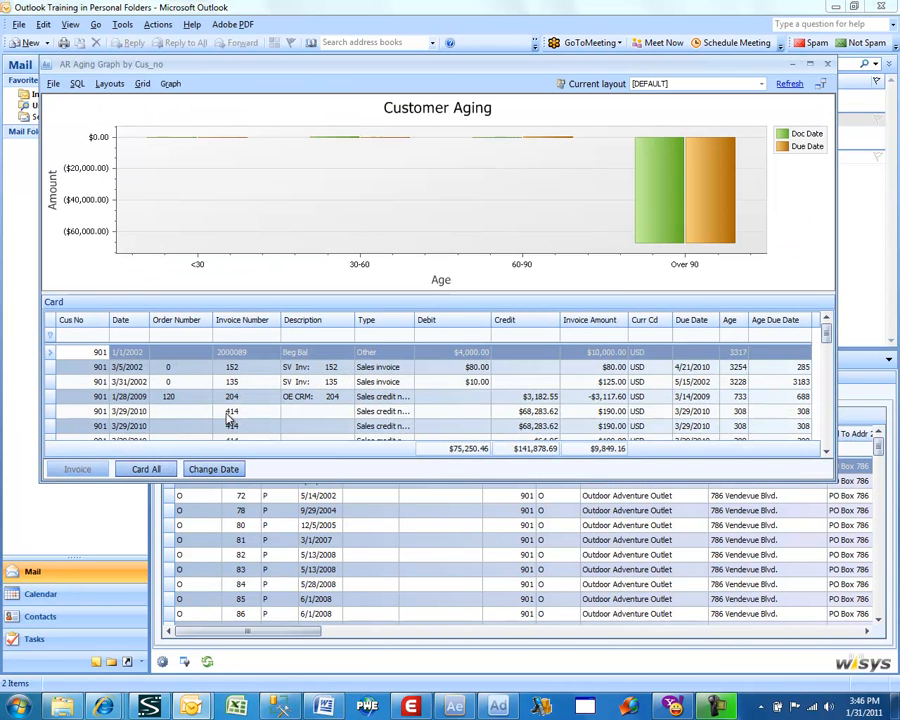
pyautogui.click(827, 63)
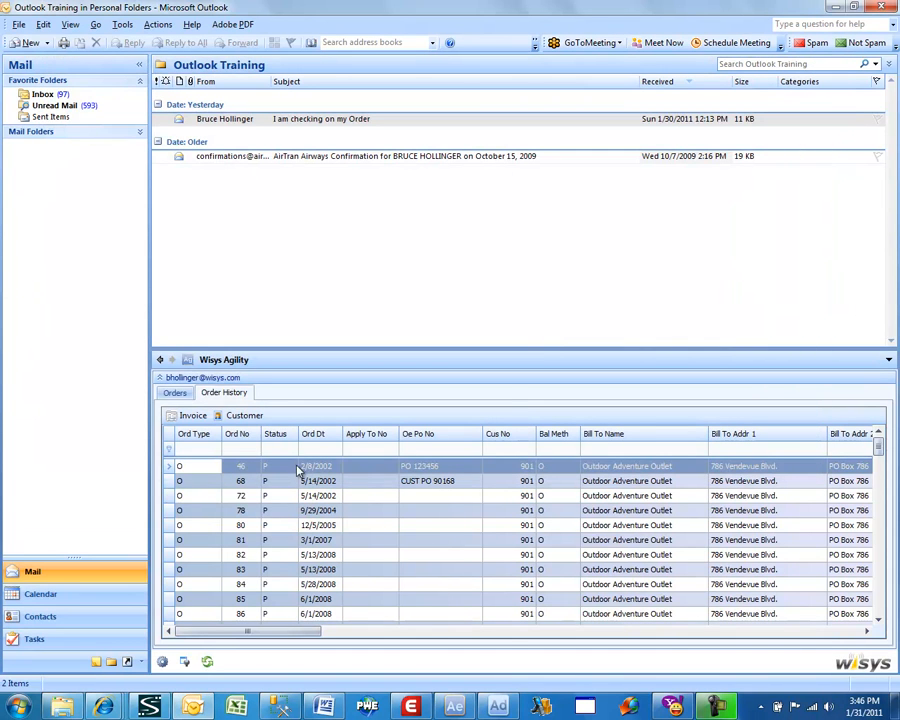
# Select the AirTran Airways confirmation message, refresh the Agility pane for its sender, and compare that pane with the message in the reading pane
pyautogui.click(283, 160)
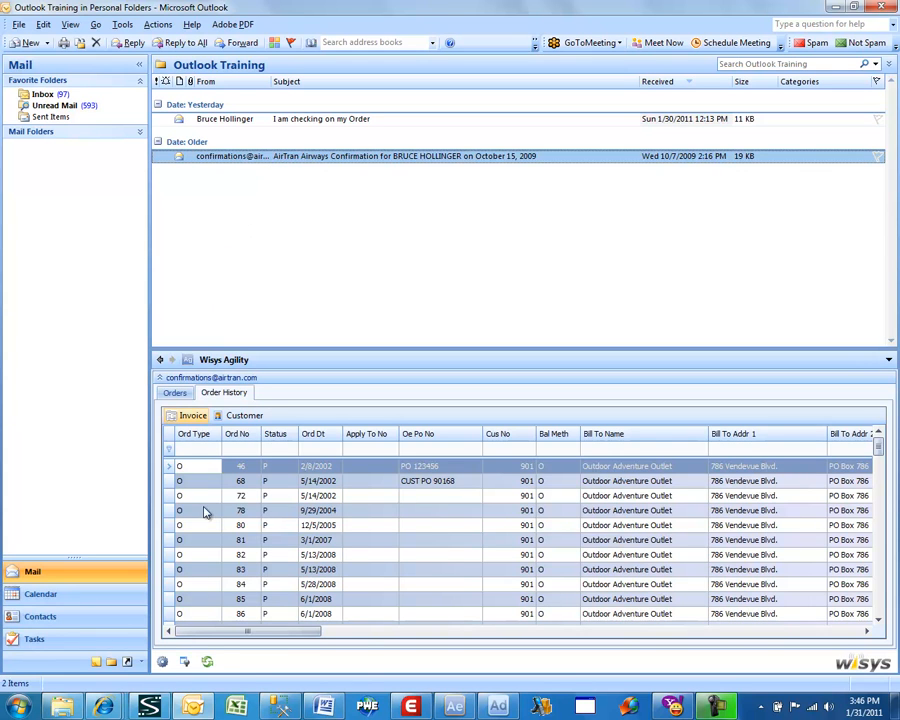
pyautogui.click(208, 662)
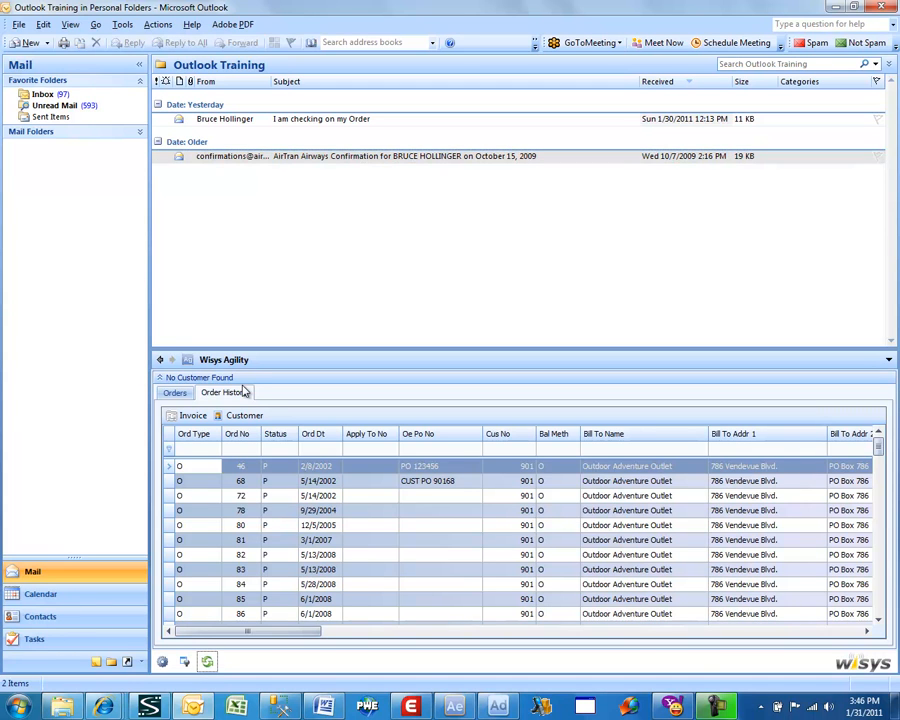
pyautogui.click(296, 553)
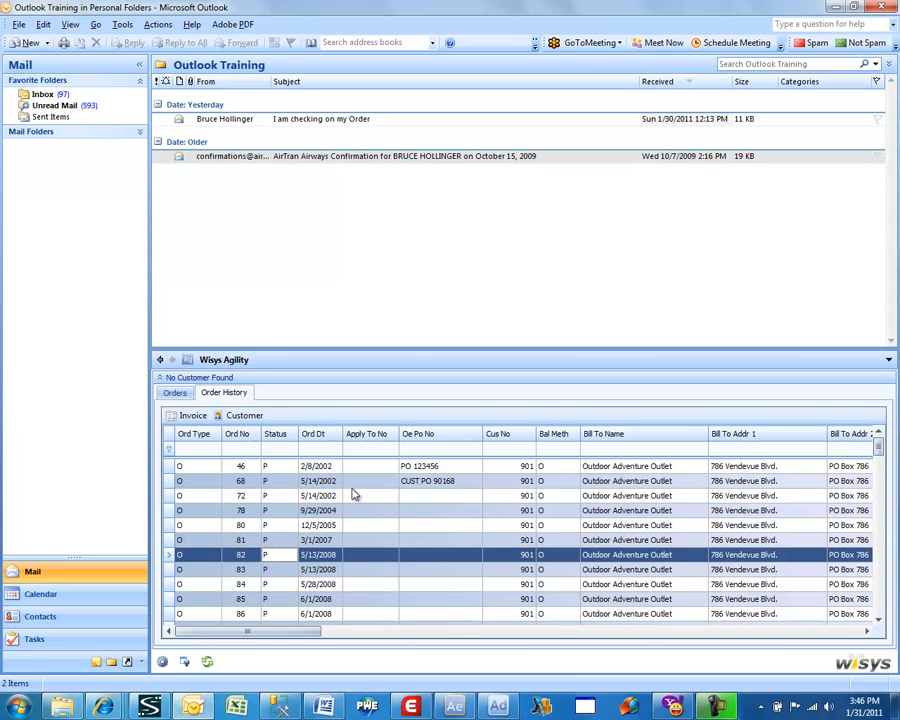
pyautogui.click(159, 361)
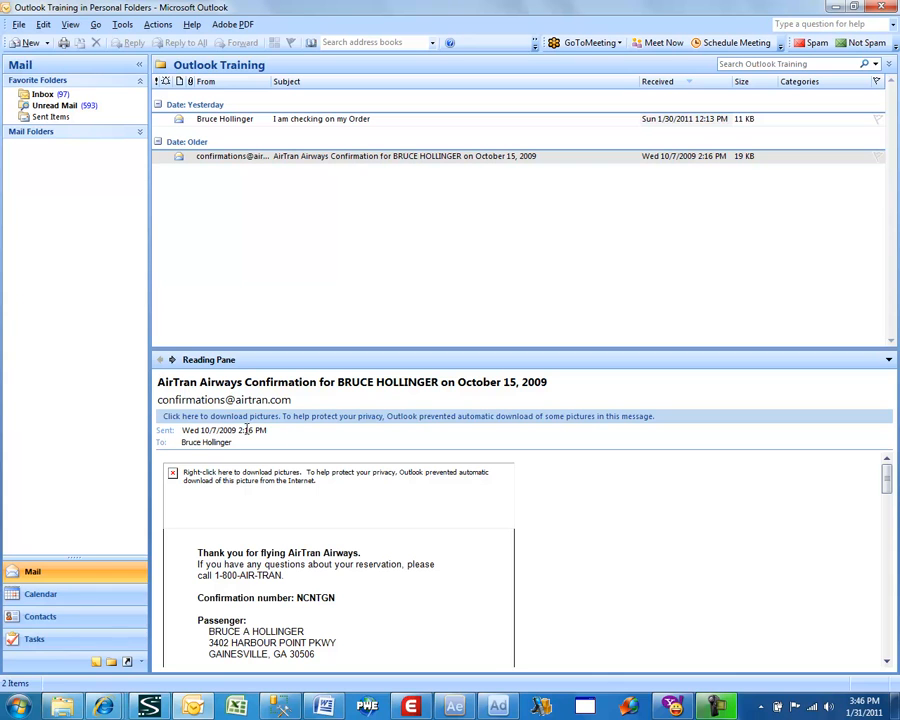
pyautogui.click(172, 361)
pyautogui.click(159, 361)
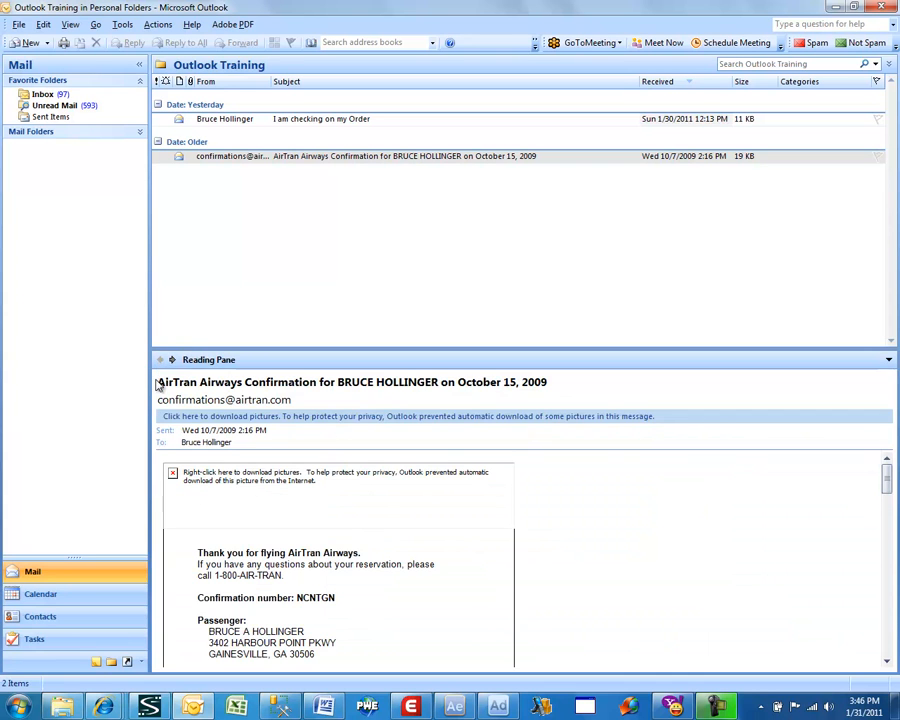